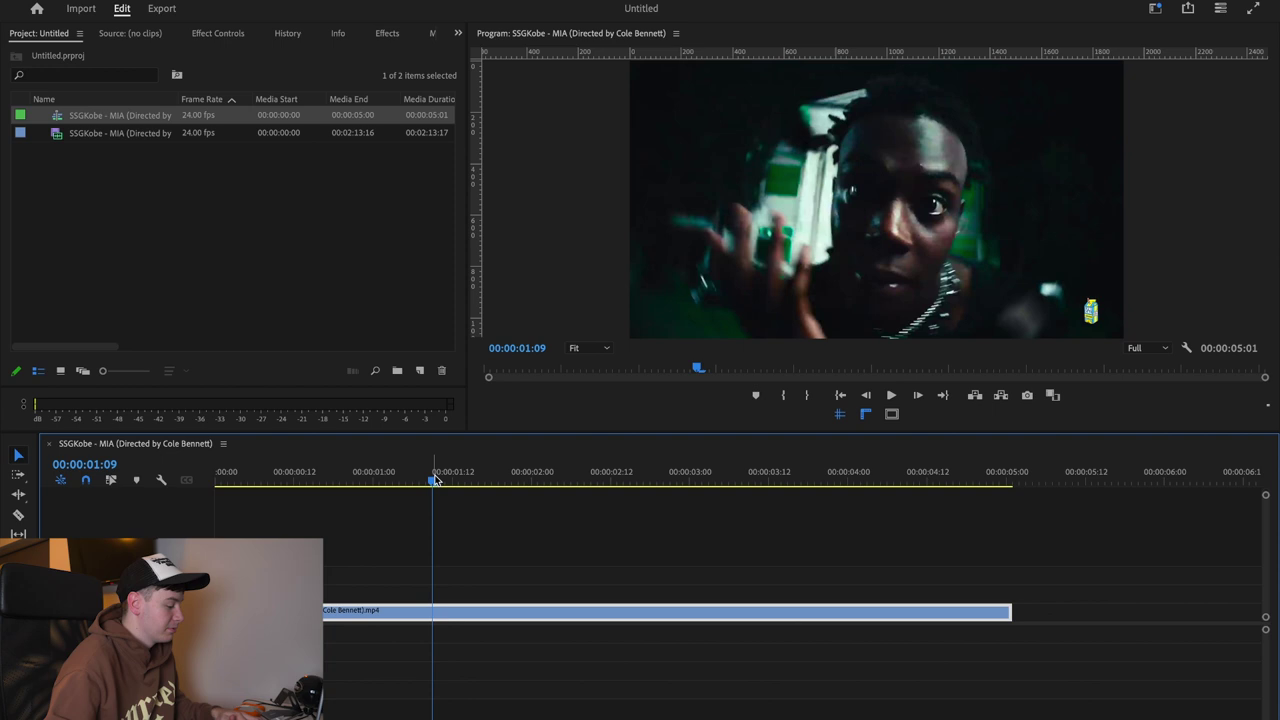
Step: Move the playhead slightly earlier in the music video clip and export that frame as a still image
left_click_drag(434, 479, 400, 480)
left_click(1028, 396)
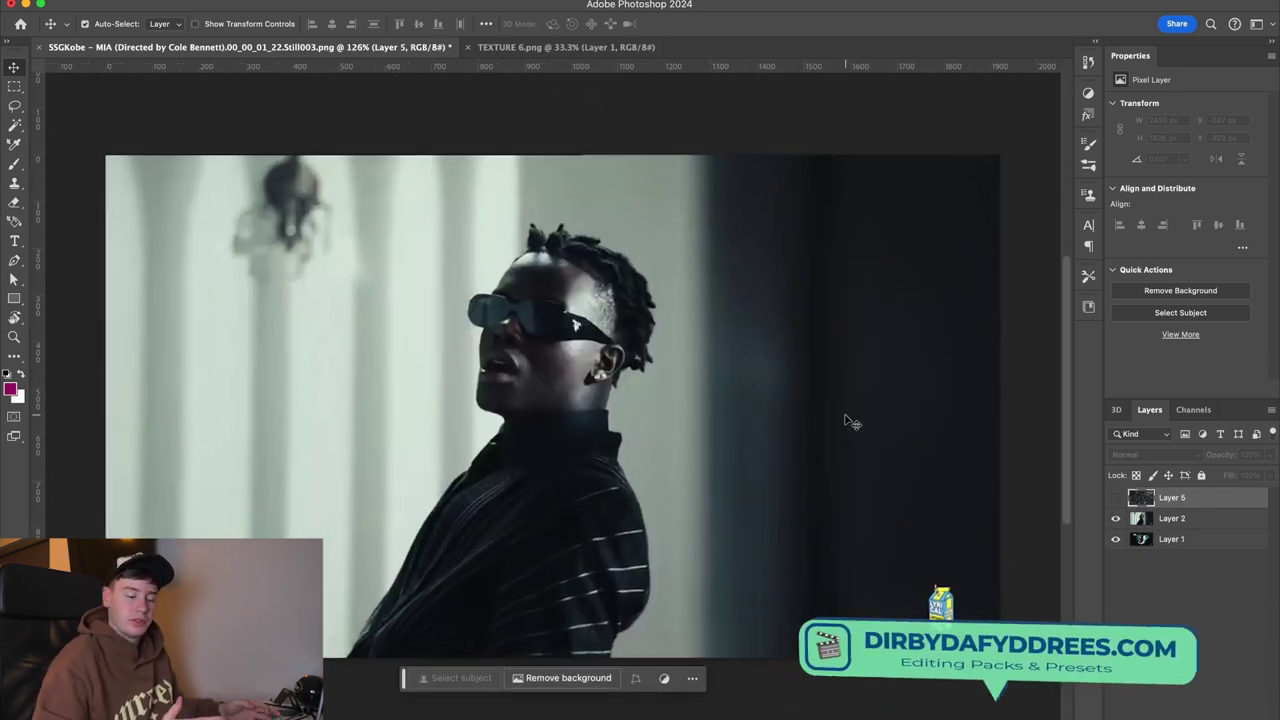
Step: In Photoshop, convert Layer 2 to a smart object and apply a Camera Raw Filter that adds contrast and grain, comparing before and after
left_click(760, 378)
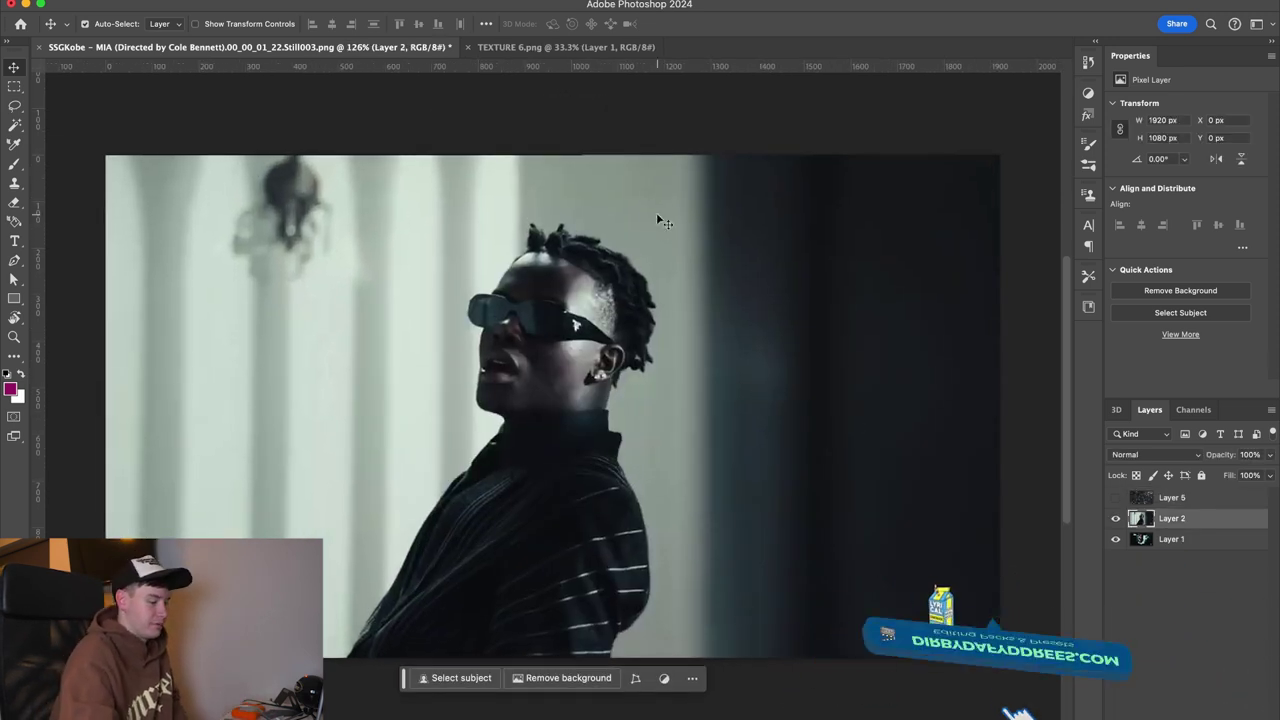
right_click(1193, 521)
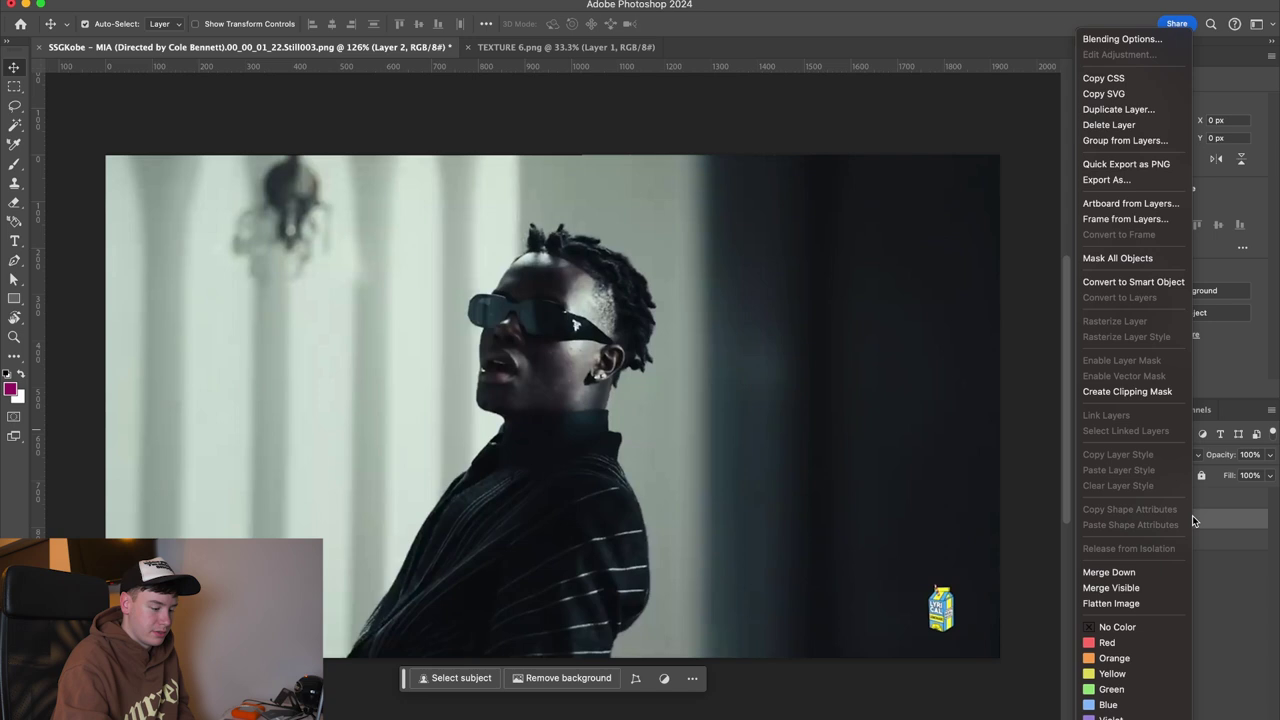
left_click(1145, 292)
left_click(360, 0)
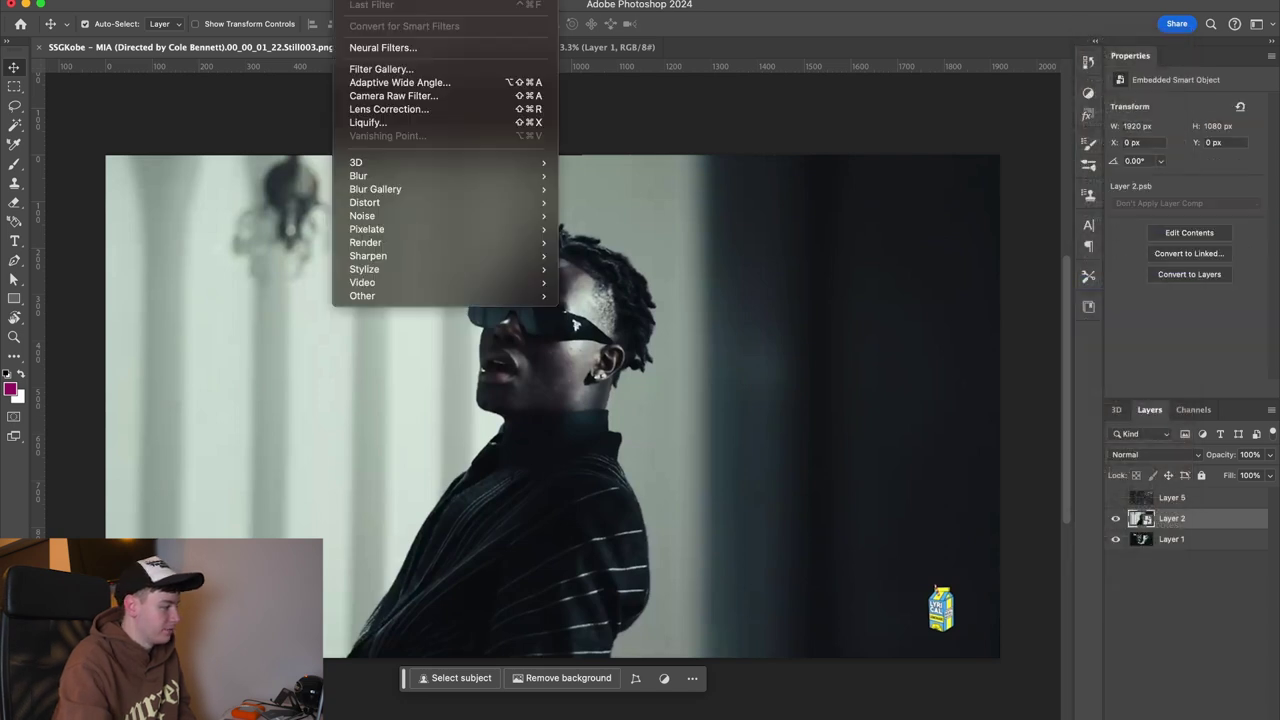
left_click(393, 96)
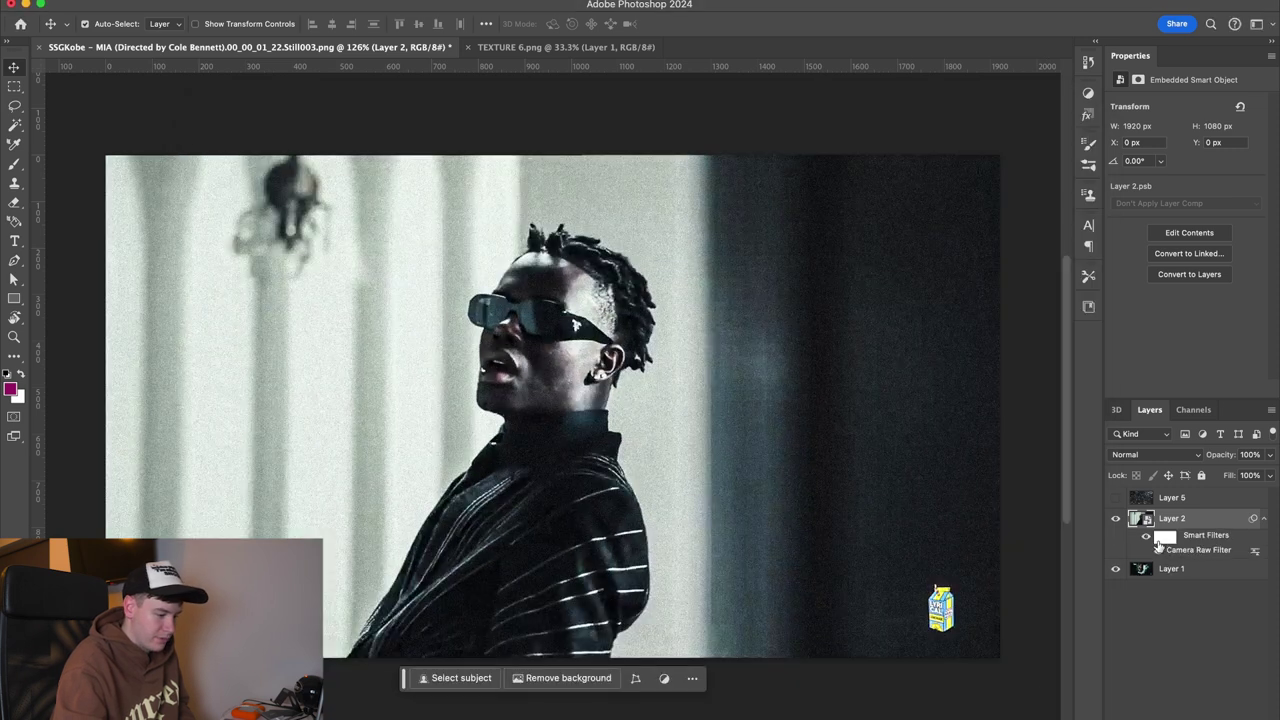
left_click(1147, 540)
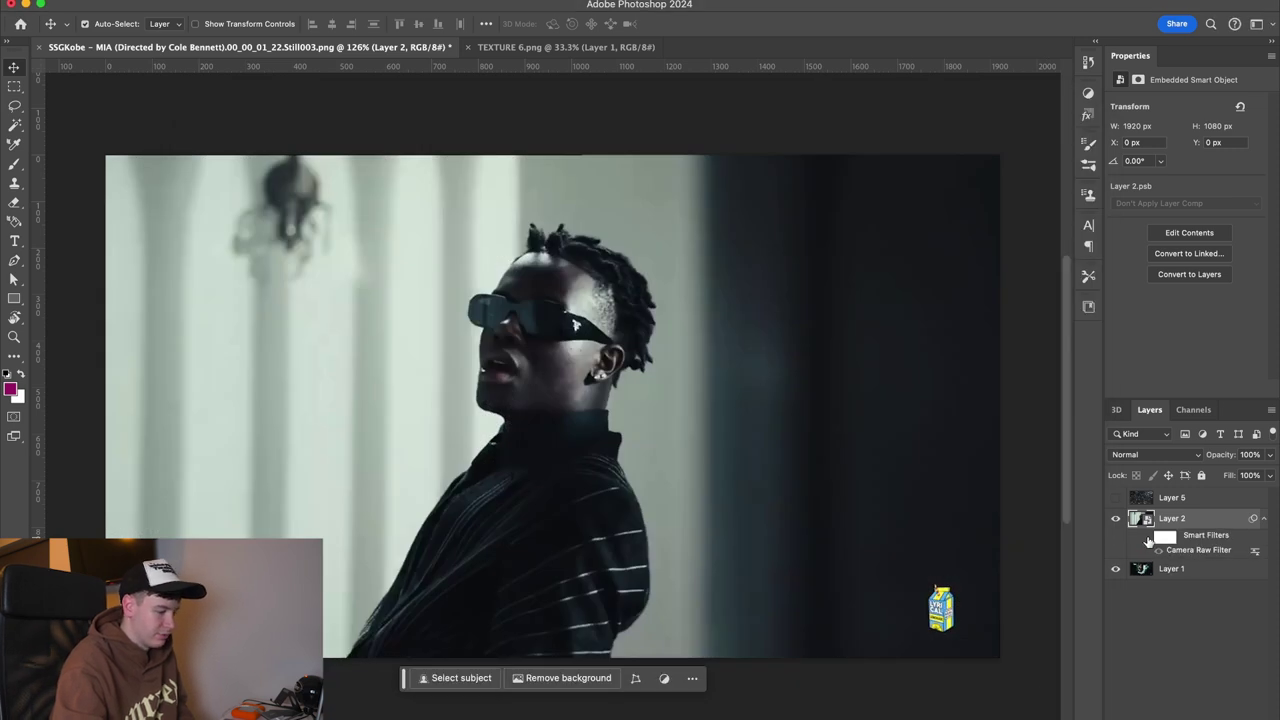
left_click(1147, 540)
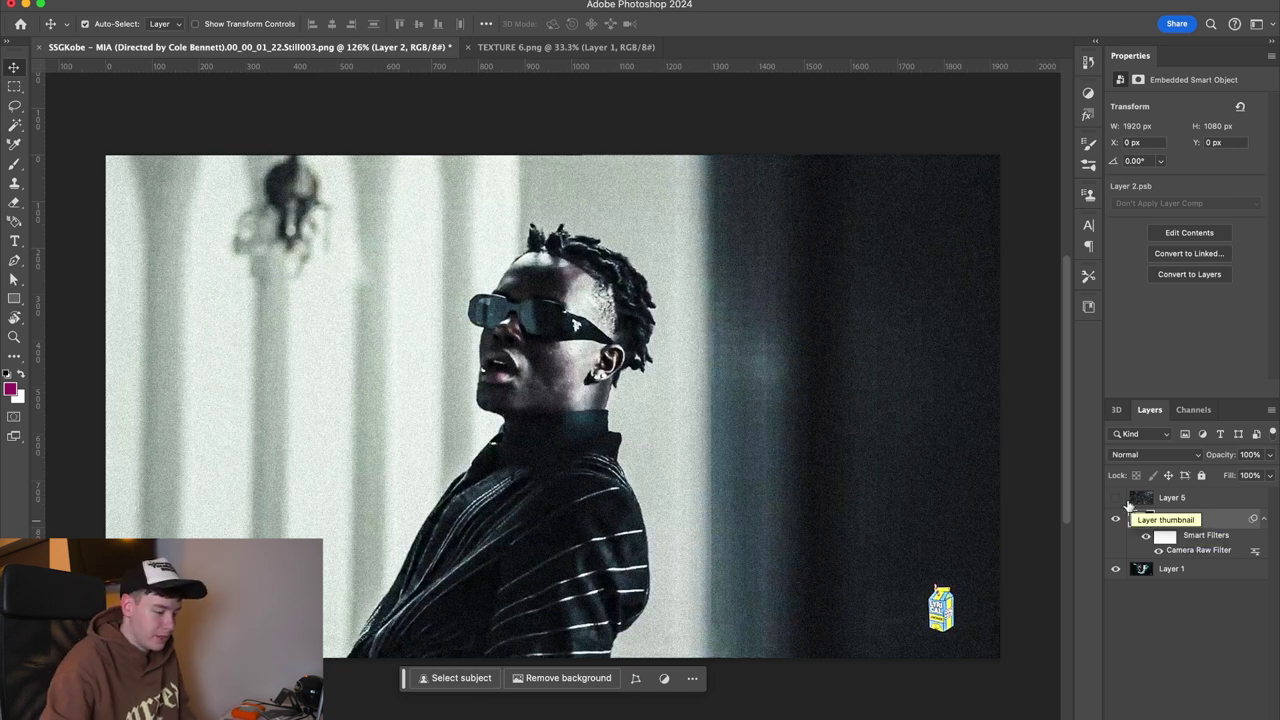
Step: Show the crumpled plastic texture on Layer 5, preview several blend modes on it, and set its blend mode to Color Dodge
left_click(1117, 498)
left_click(1173, 500)
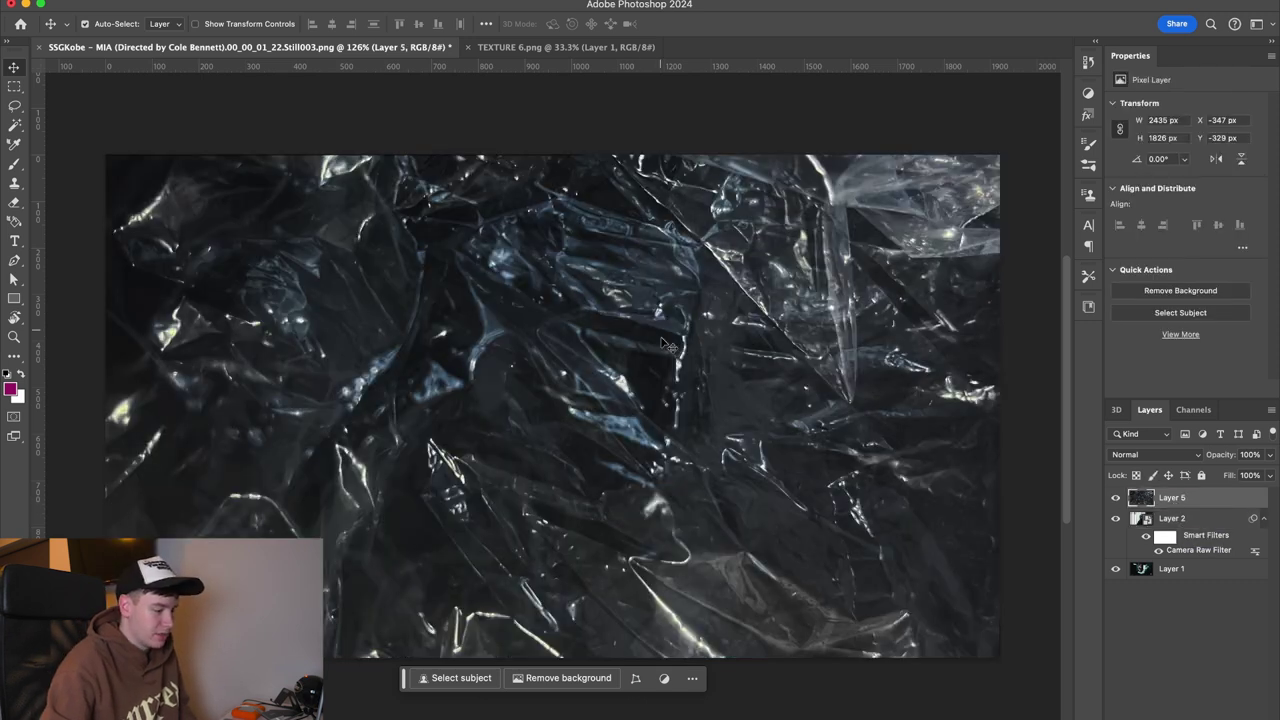
left_click(1147, 456)
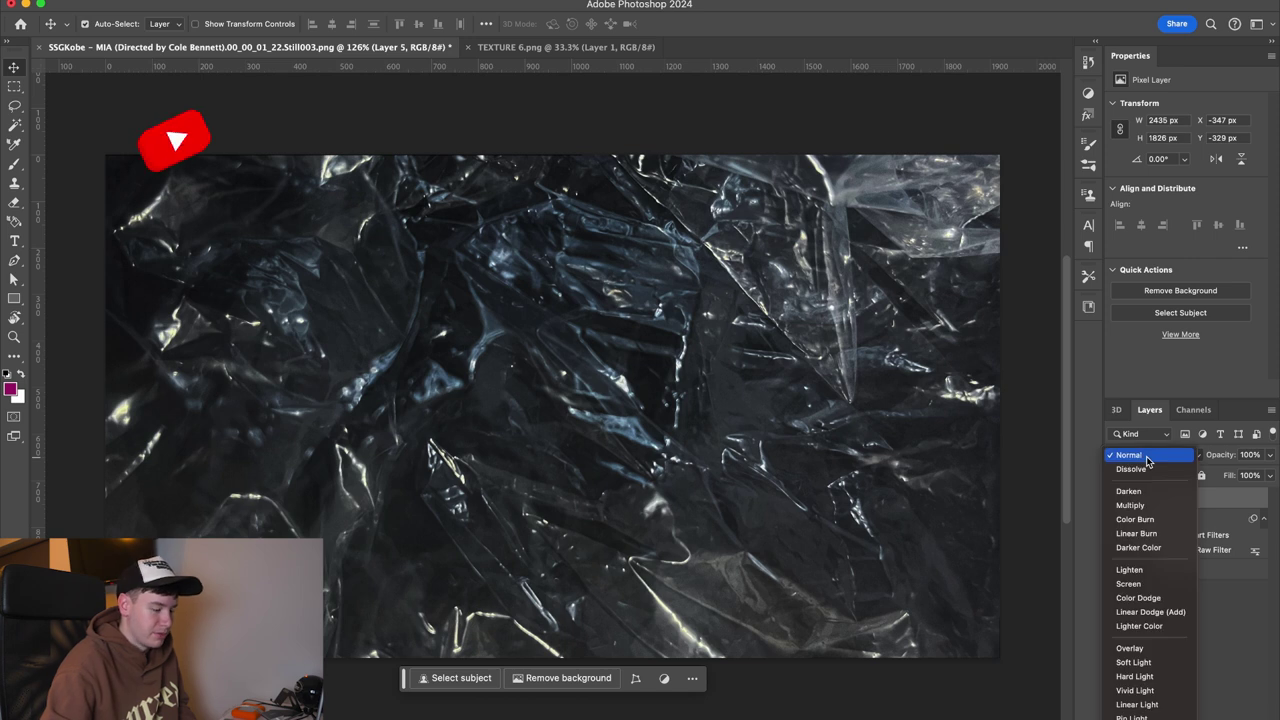
key("Down")
key("Down")
key("Down")
key("Down")
key("Down")
key("Down")
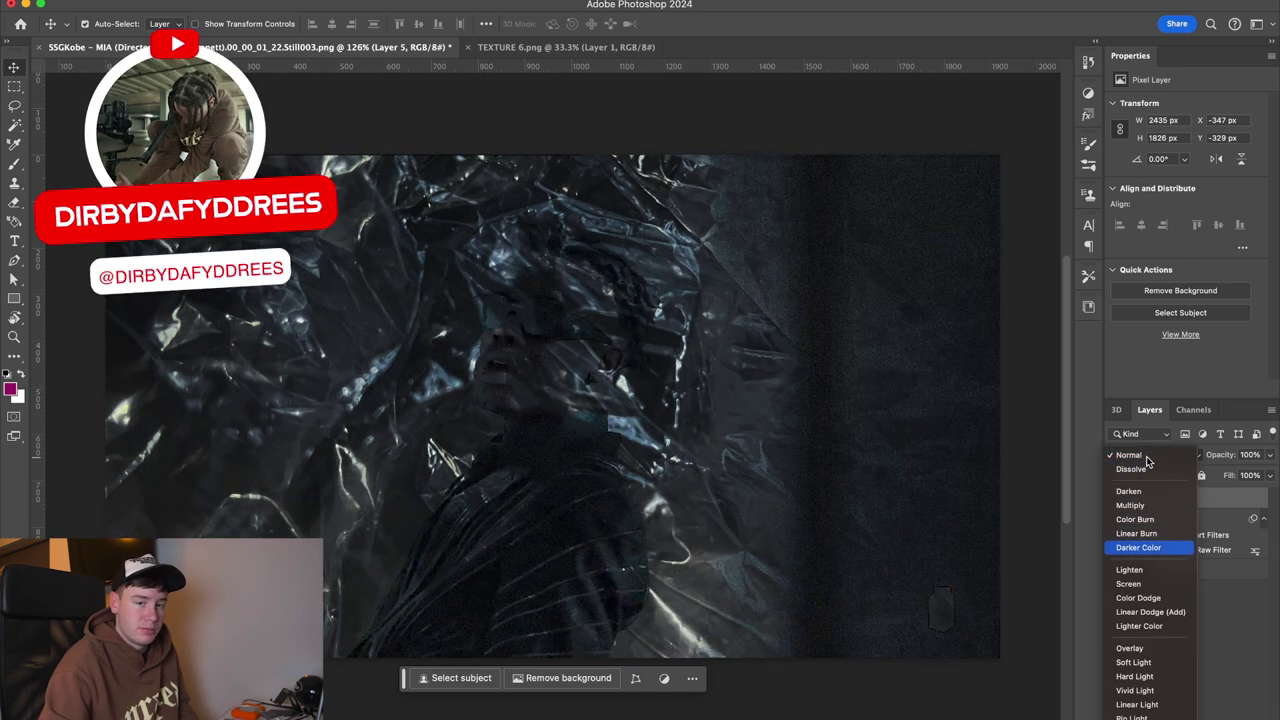
key("Down")
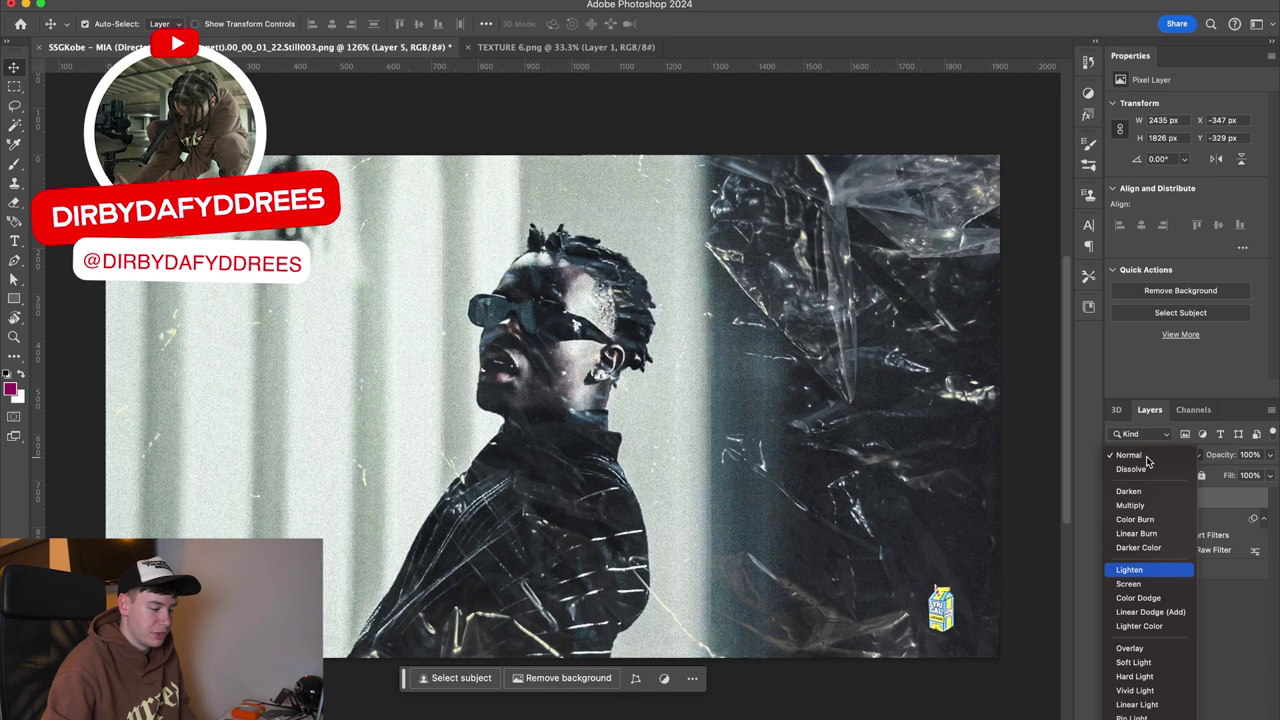
key("Down")
key("Down")
key("Down")
key("Down")
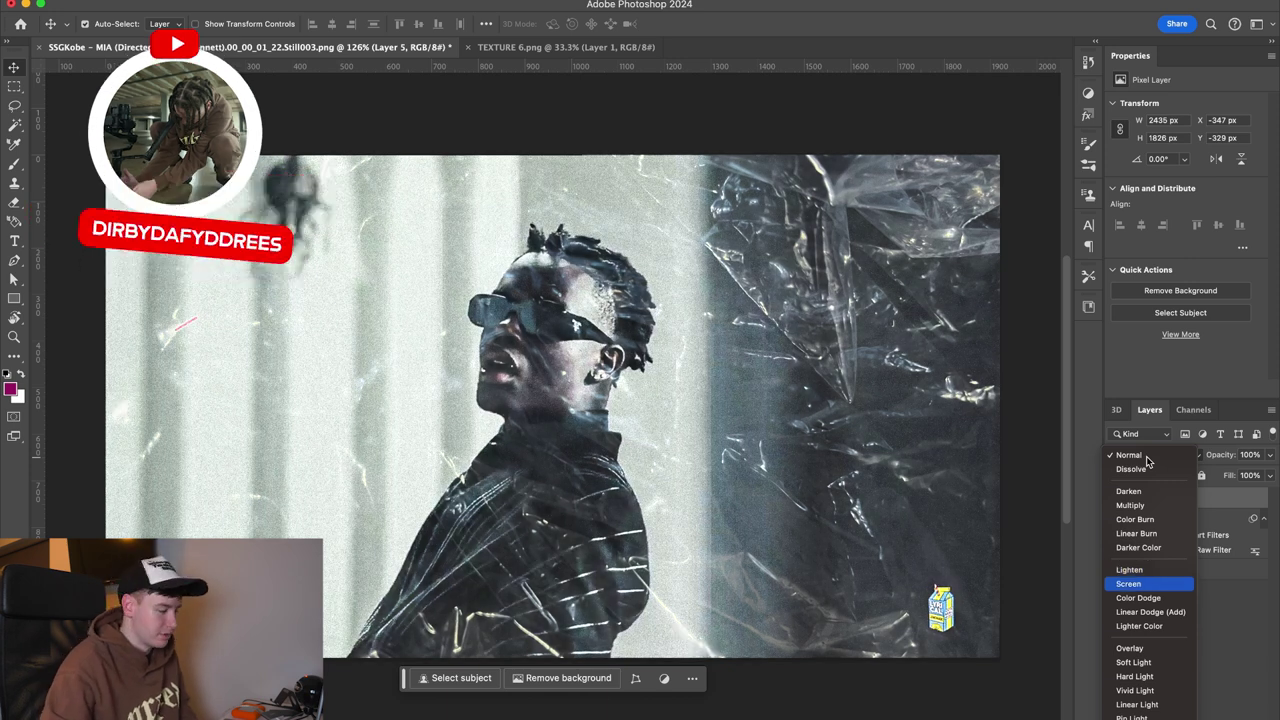
key("Down")
key("Down")
key("Down")
key("Down")
key("Down")
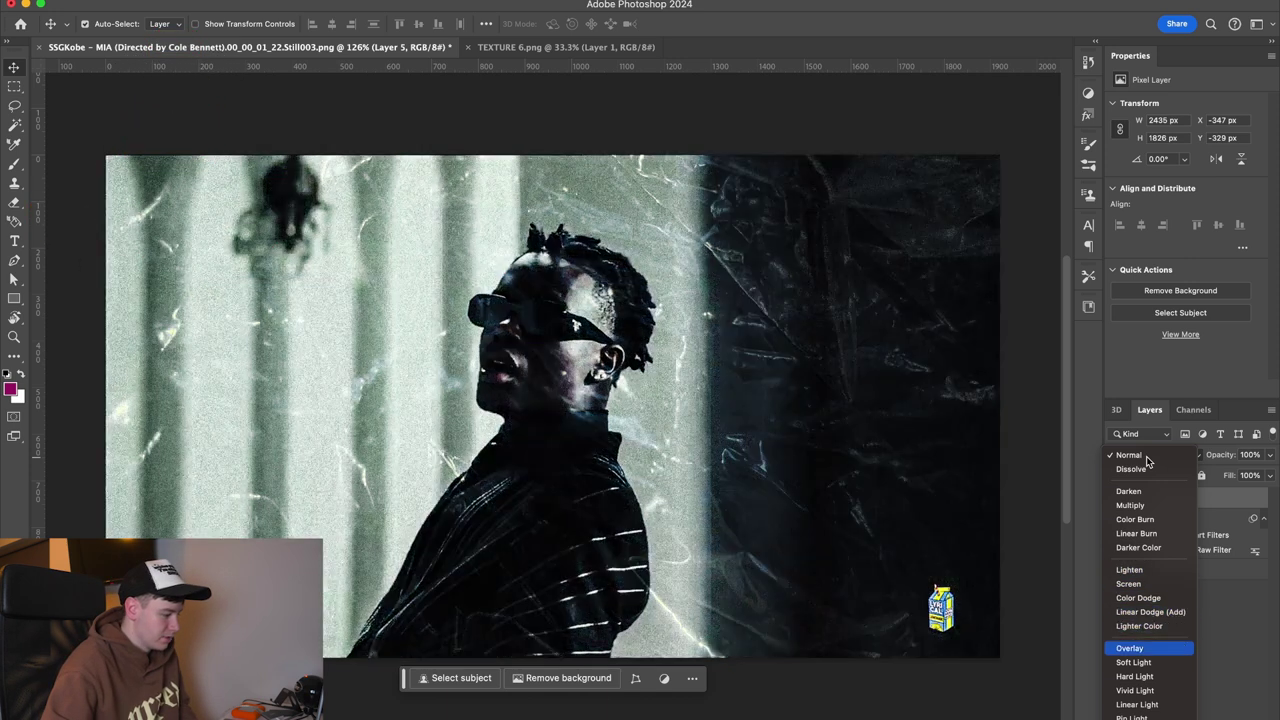
key("Up")
key("Up")
key("Up")
key("Up")
key("Up")
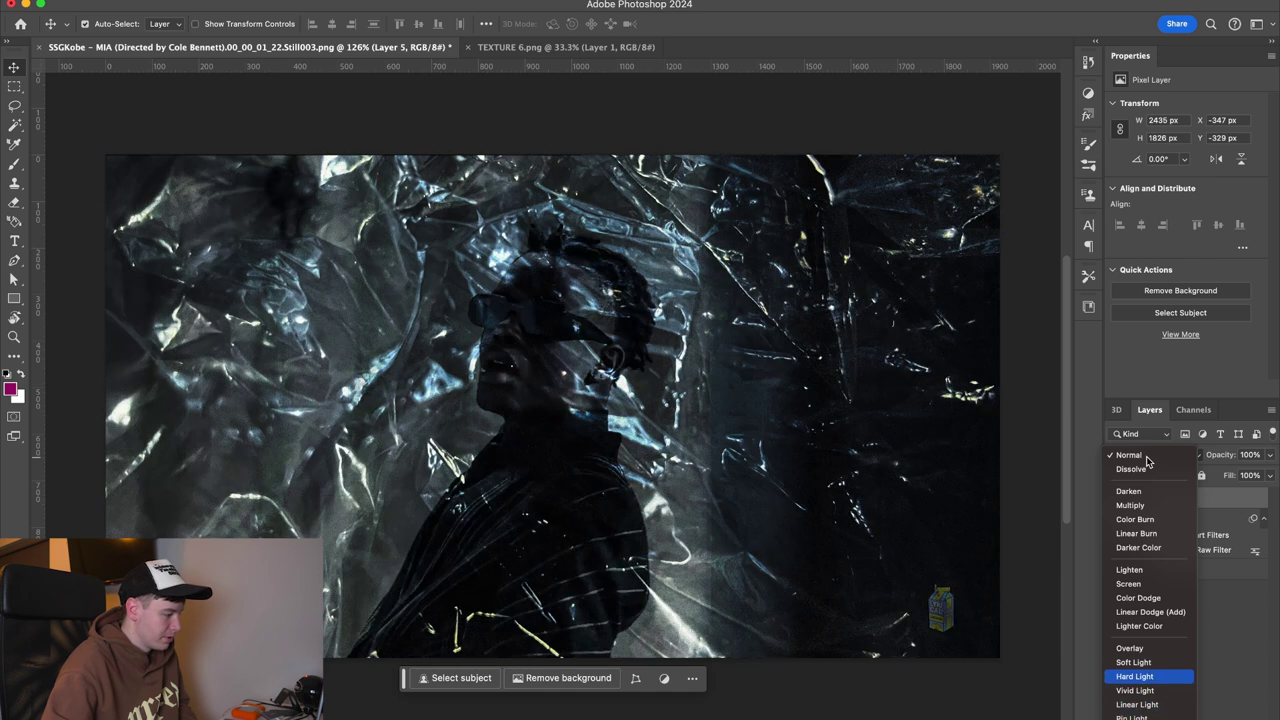
key("Up")
key("Up")
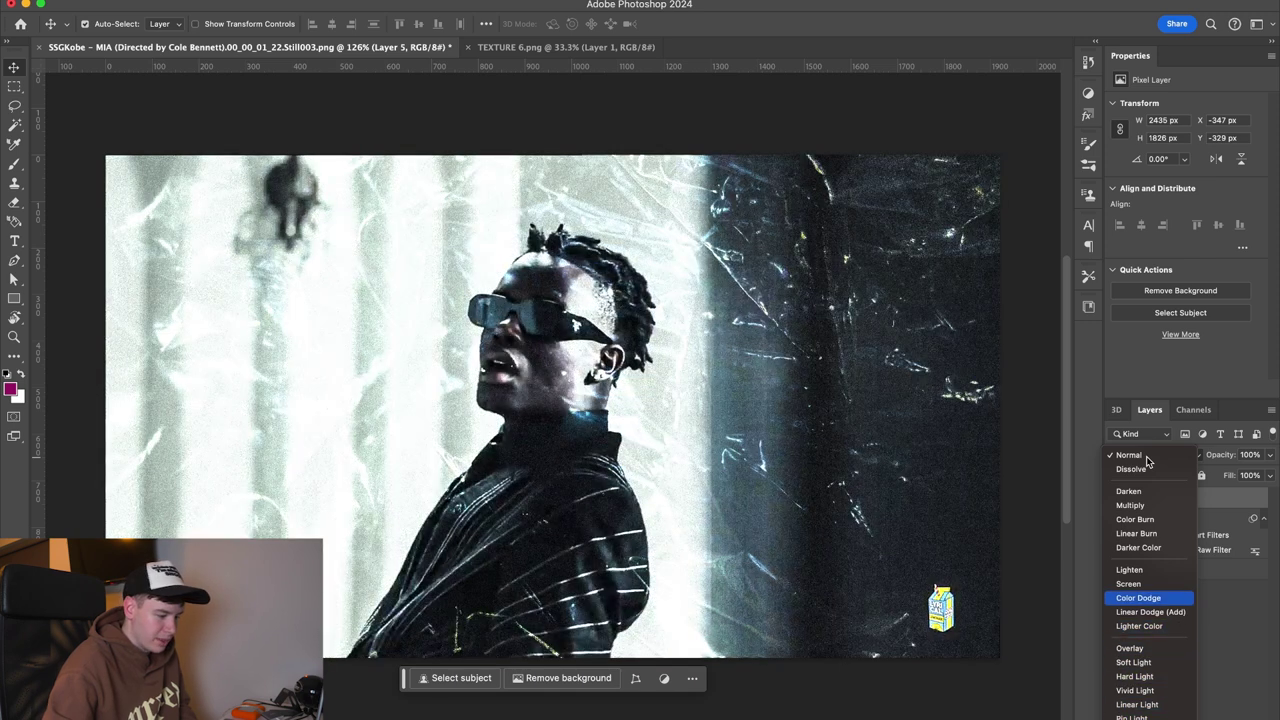
key("Down")
key("Up")
left_click(1155, 600)
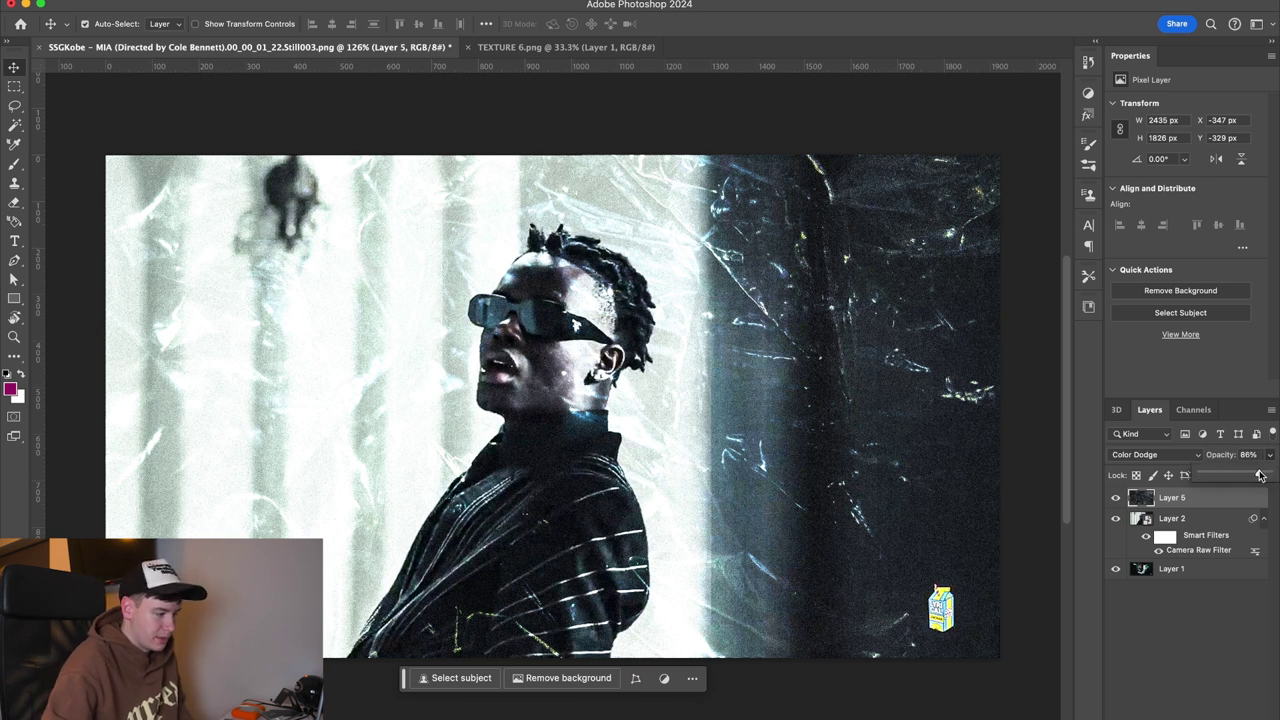
Step: Slightly lower the opacity of the Layer 5 texture, deselect the layer, and inspect the blended image
left_click_drag(1260, 476, 1256, 476)
left_click(1204, 592)
scroll(636, 418, "down", 2)
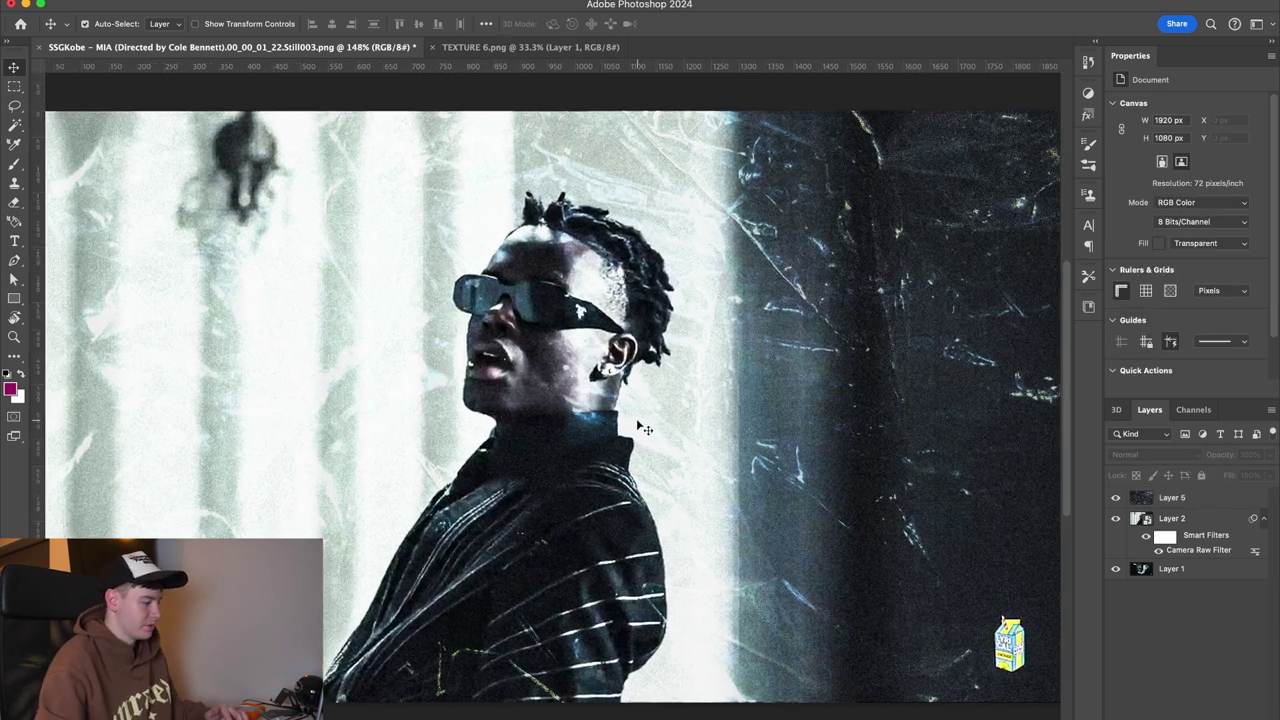
scroll(630, 416, "up", 3)
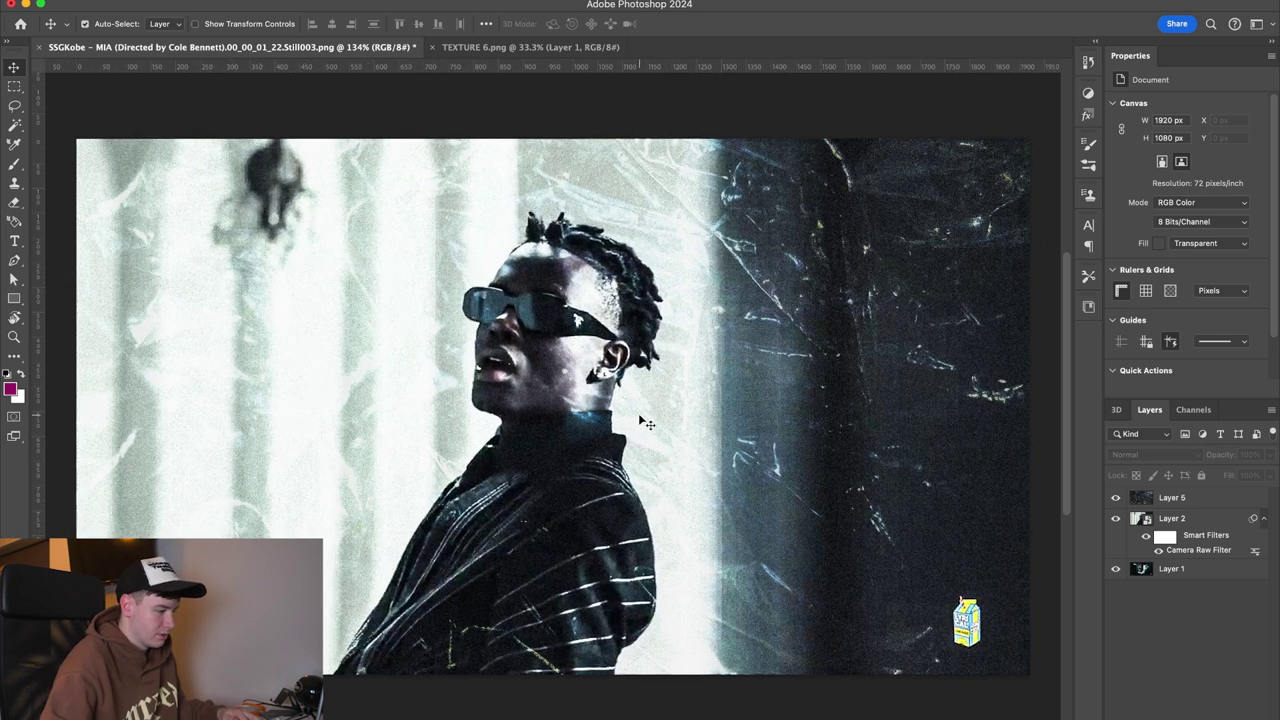
scroll(630, 416, "down", 3)
left_click(240, 2)
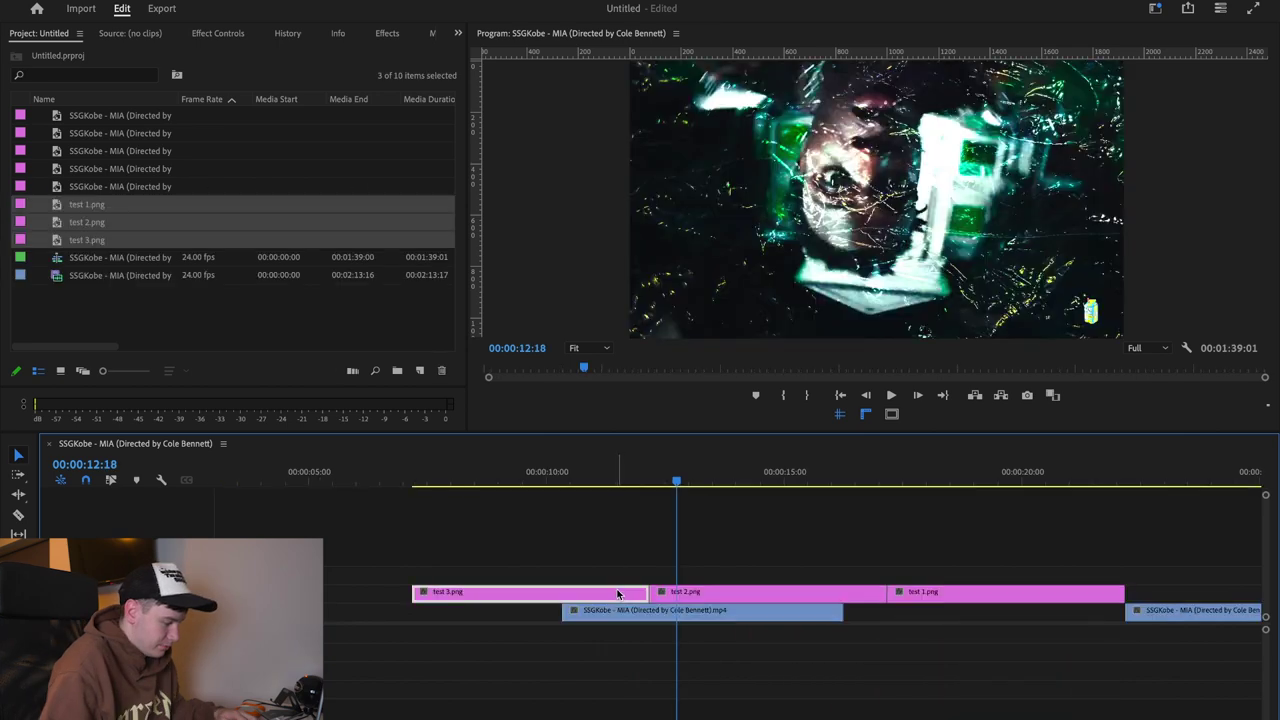
Step: In Premiere Pro, stack test 1.png, test 3.png and test 2.png on separate tracks above the video clip with their starts aligned
left_click_drag(623, 594, 662, 554)
left_click(641, 477)
left_click_drag(682, 493, 722, 557)
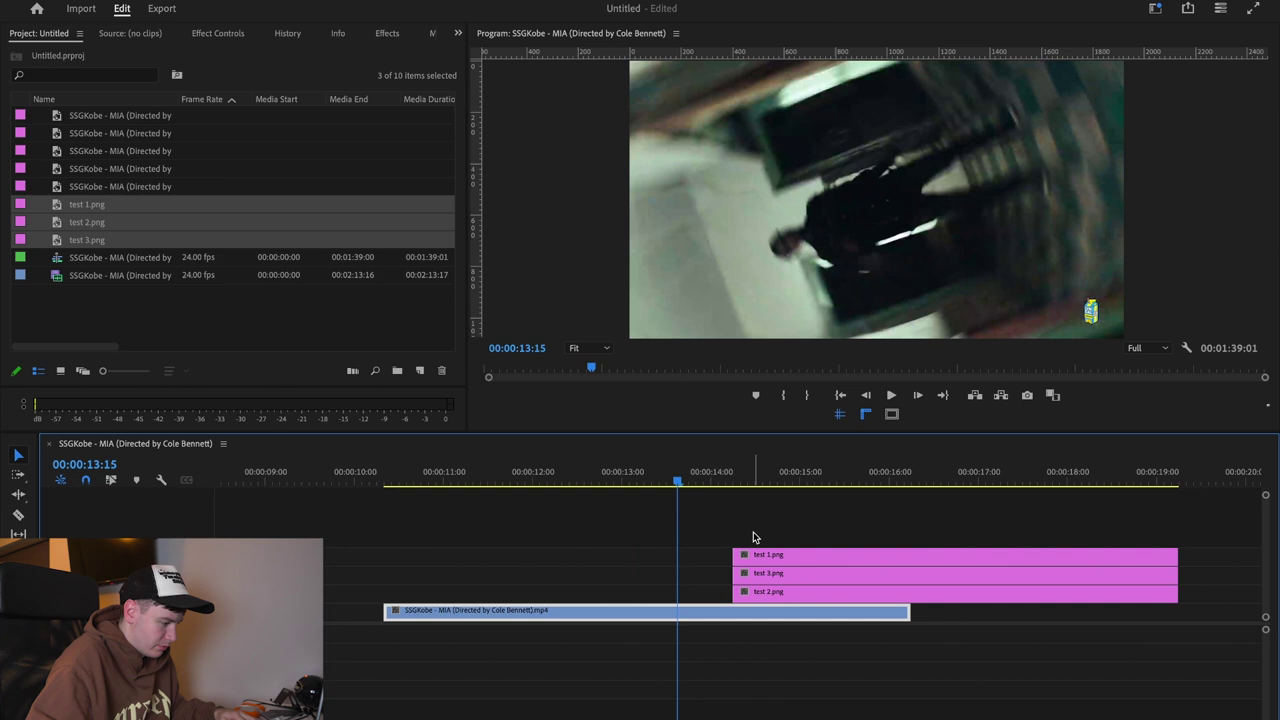
Step: Move test 1.png so it starts at 00:00:13:15 above the video clip
left_click_drag(753, 522, 775, 548)
left_click_drag(776, 556, 778, 557)
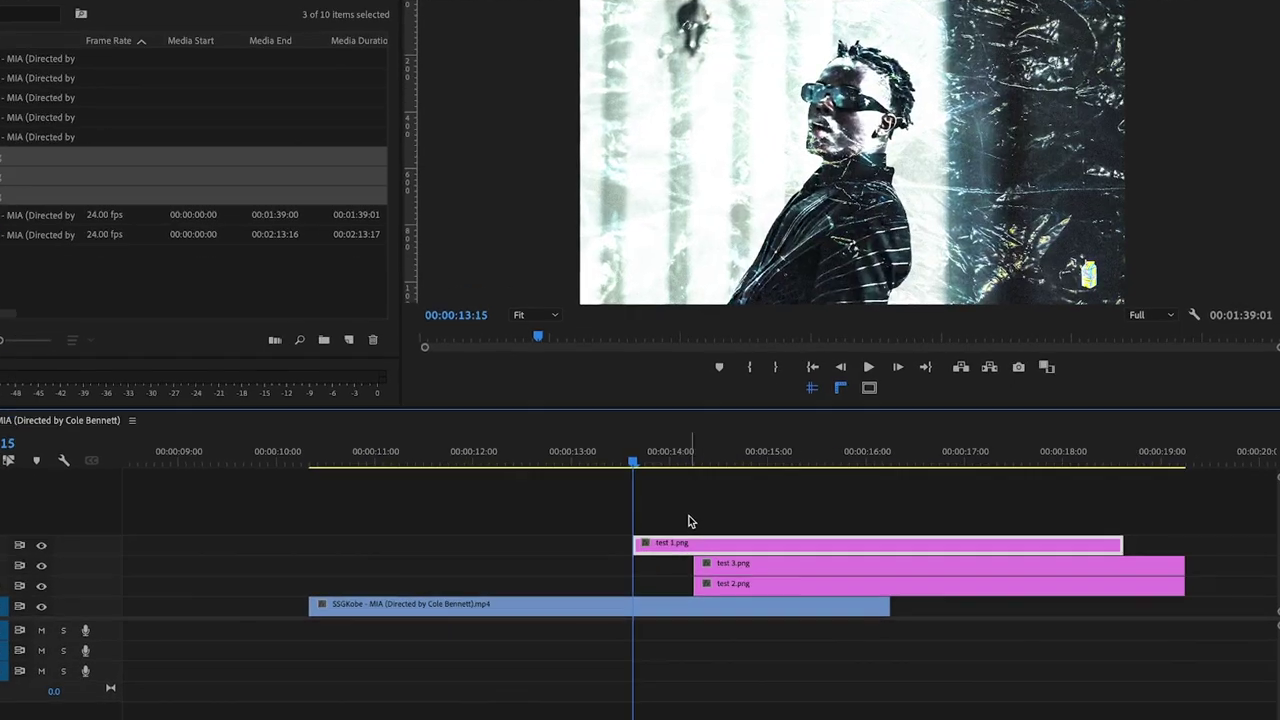
left_click(731, 534)
Step: Stagger test 3.png and test 2.png at three-frame intervals behind test 1.png and cut each still to three frames, ending at 00:00:14:00
key("Right")
key("Right")
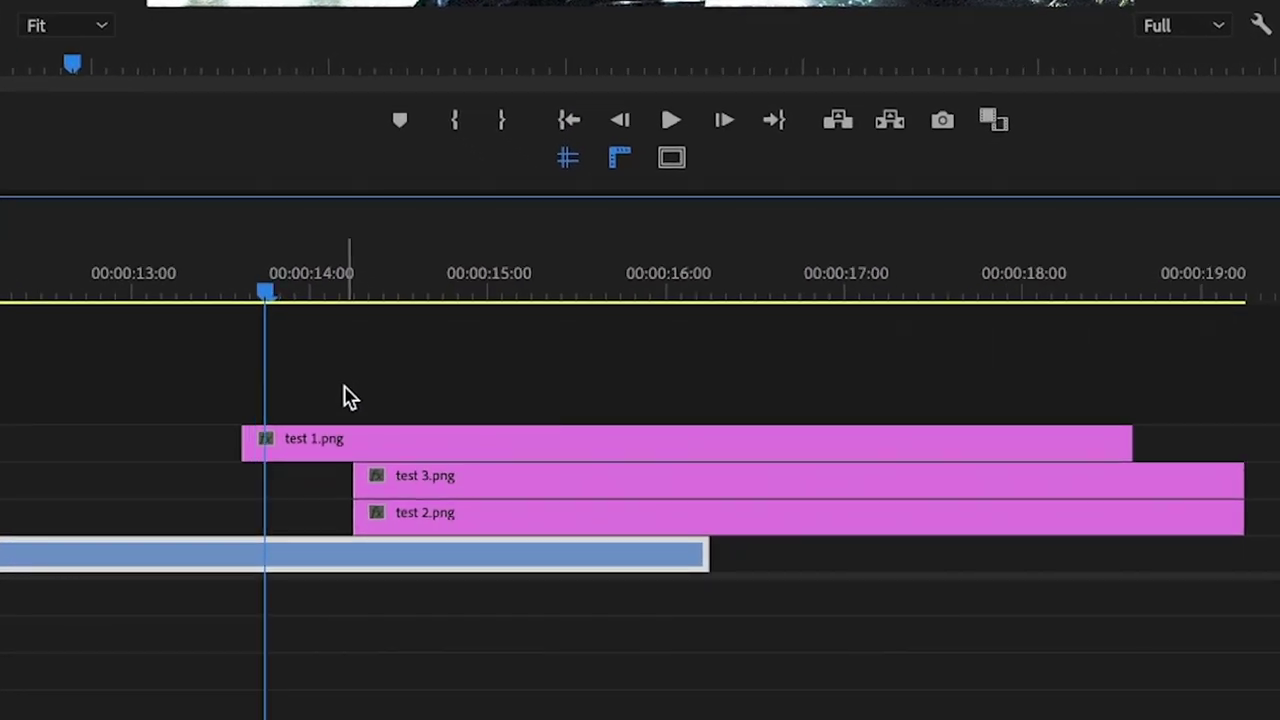
left_click_drag(405, 488, 320, 491)
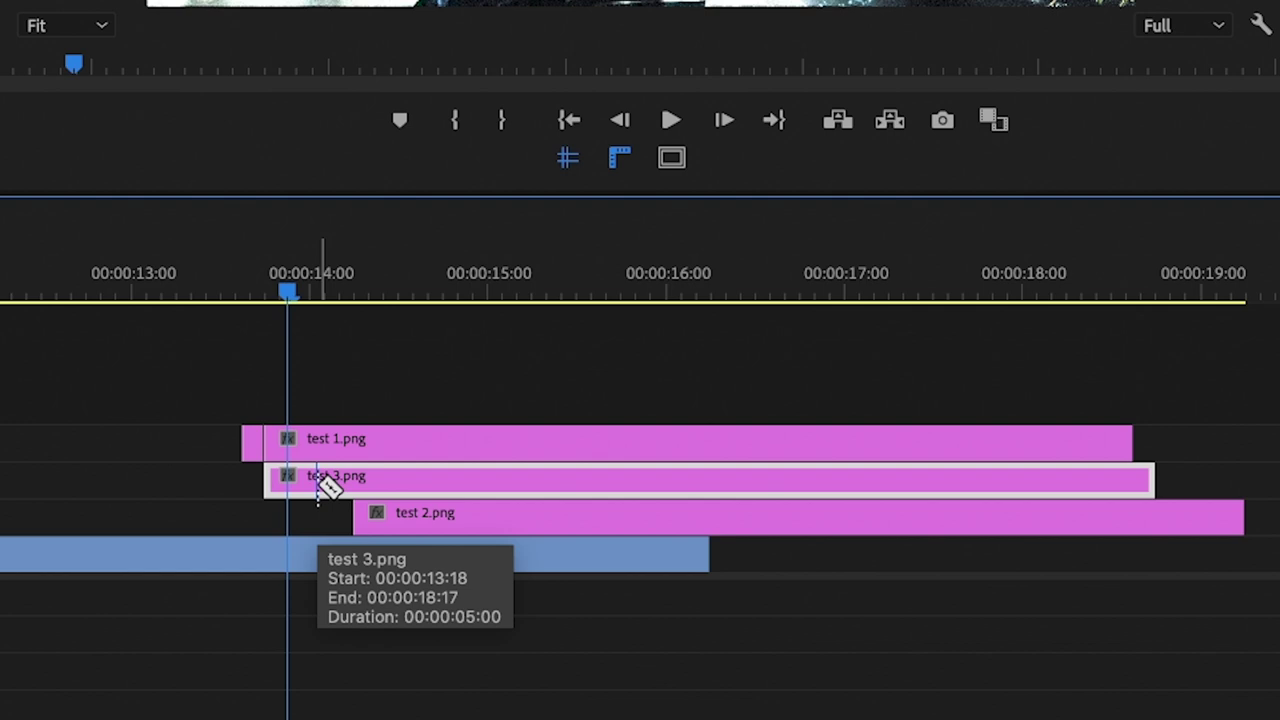
left_click_drag(376, 522, 323, 529)
key("Right")
key("Right")
key("Right")
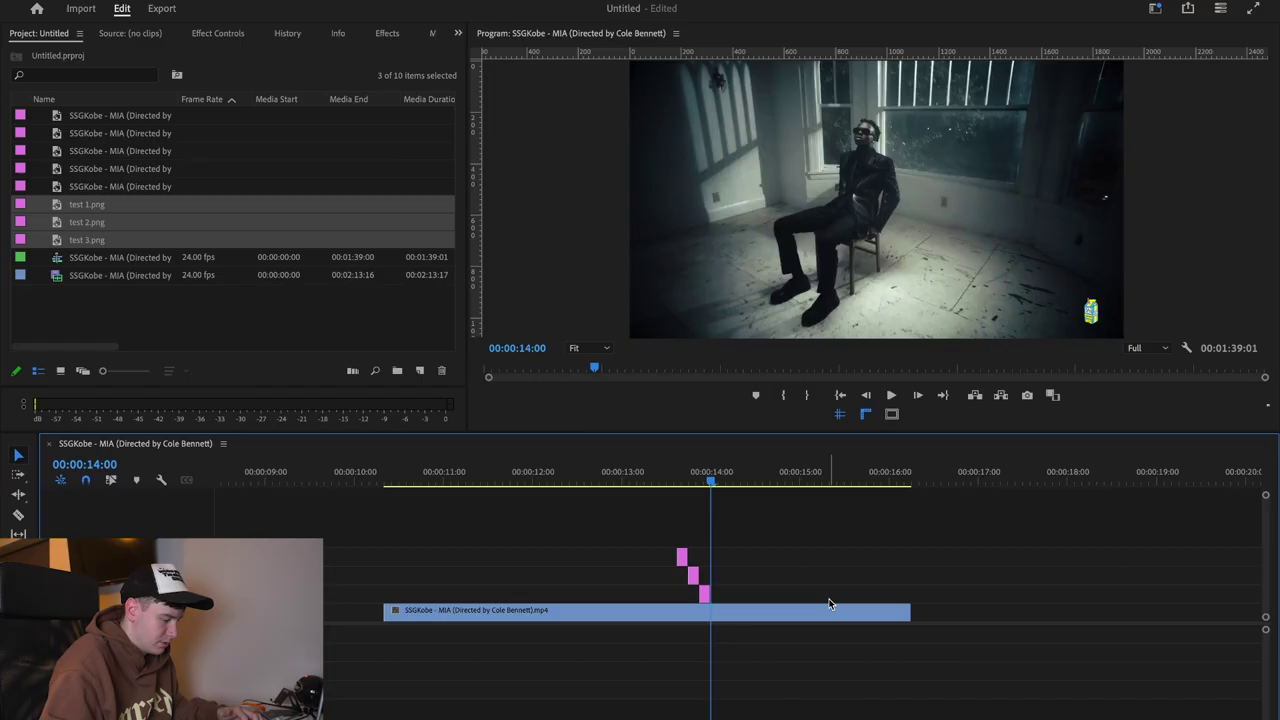
key("=")
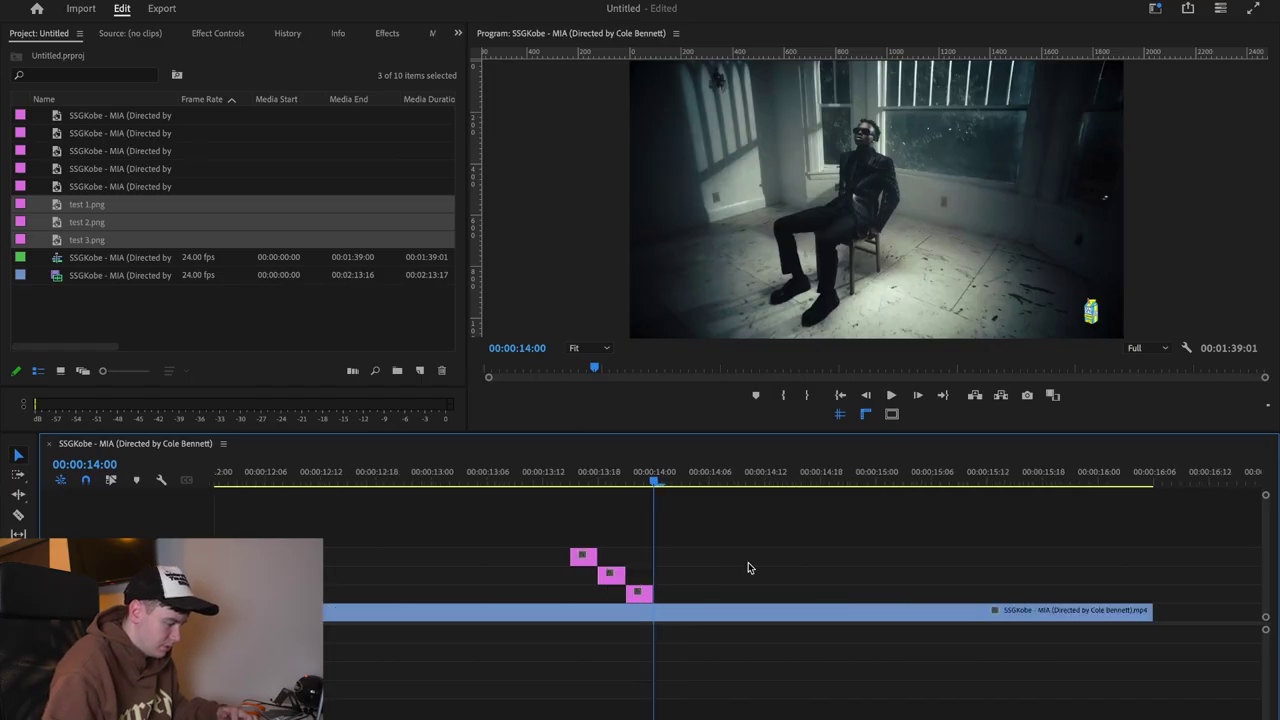
Step: Gather the three short stills end to end on one track above the video clip and play the sequence back
left_click_drag(664, 576, 664, 600)
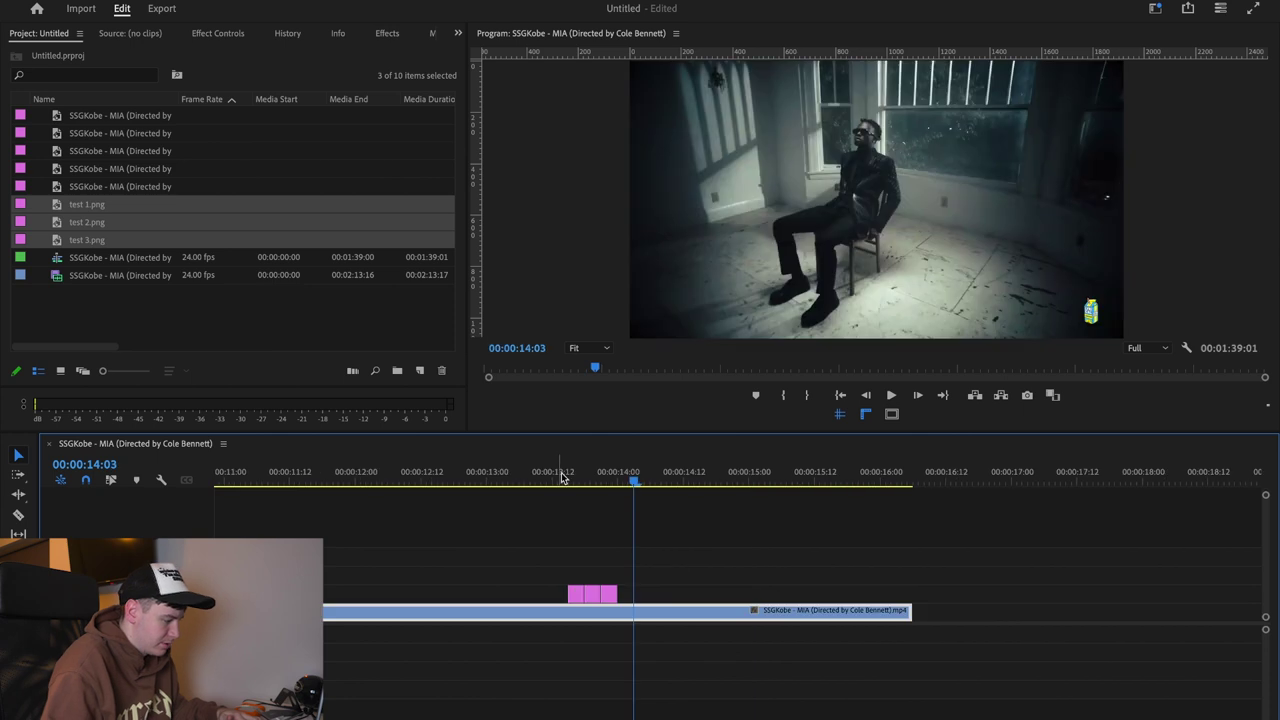
left_click_drag(562, 475, 499, 477)
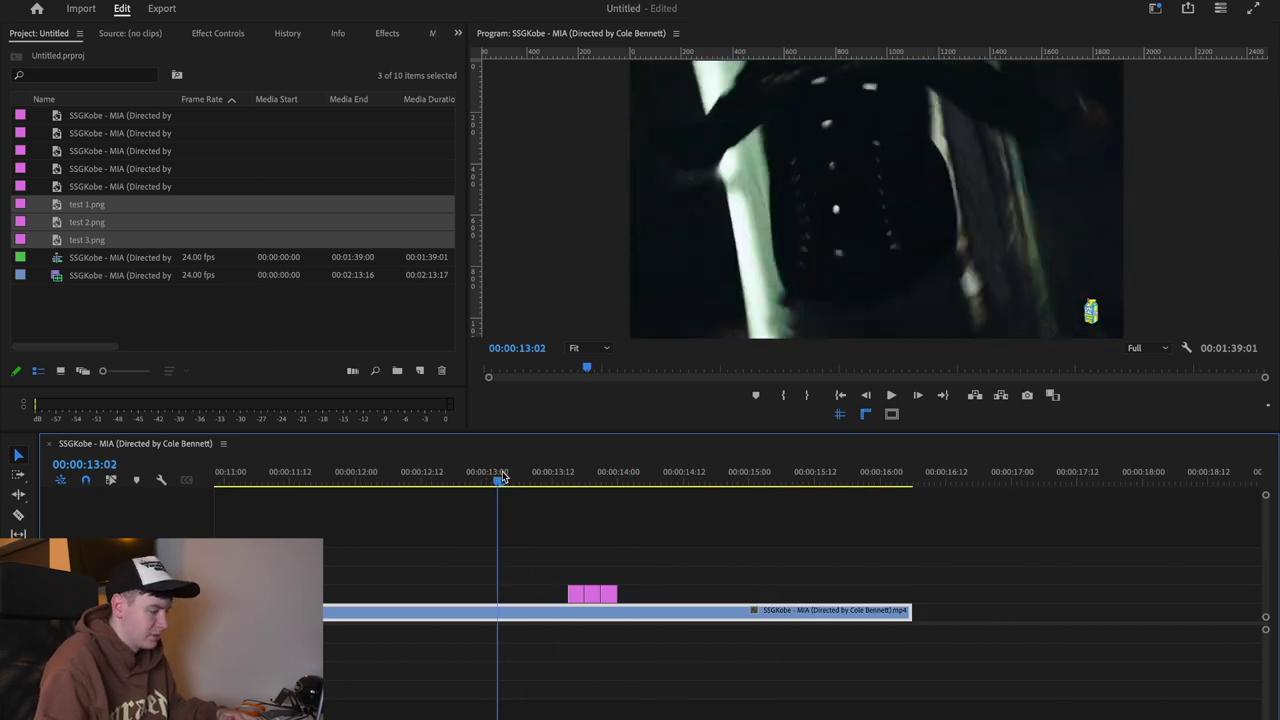
key("space")
key("space")
key("equal")
key("equal")
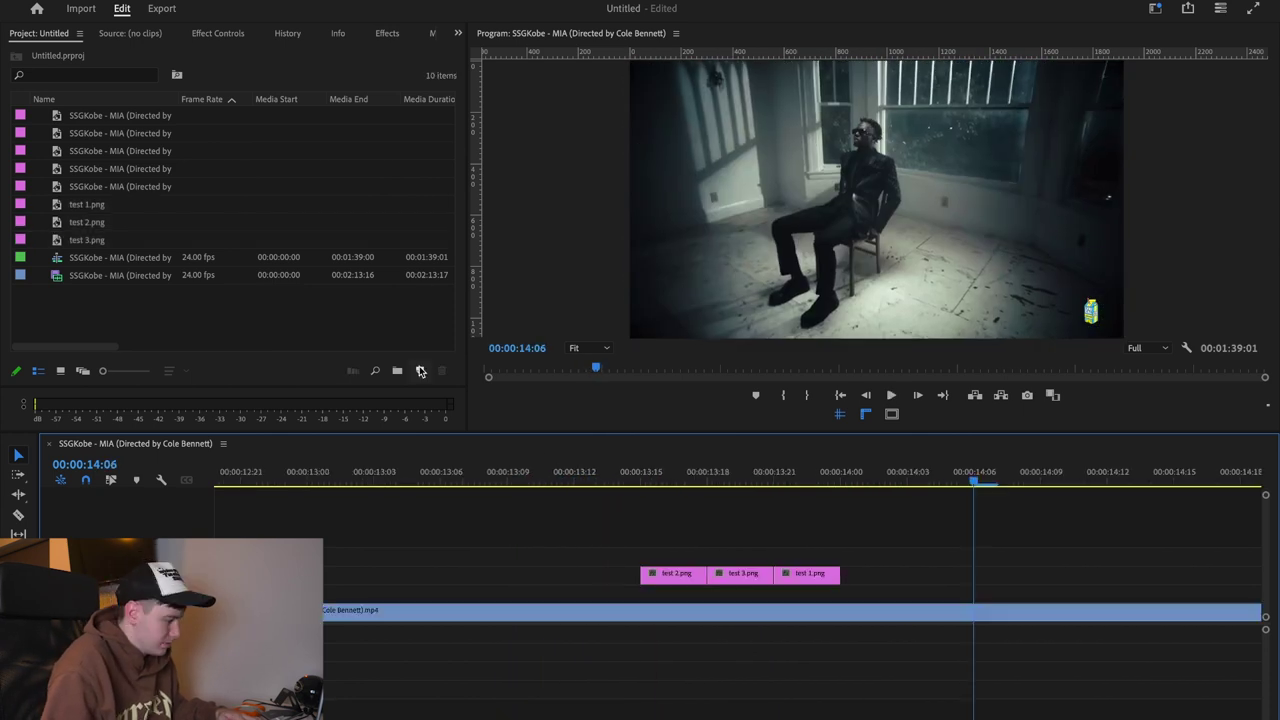
Step: Create an adjustment layer and place it on the track above the three stills, trimmed to 17 frames
left_click(421, 371)
left_click(460, 441)
left_click(730, 465)
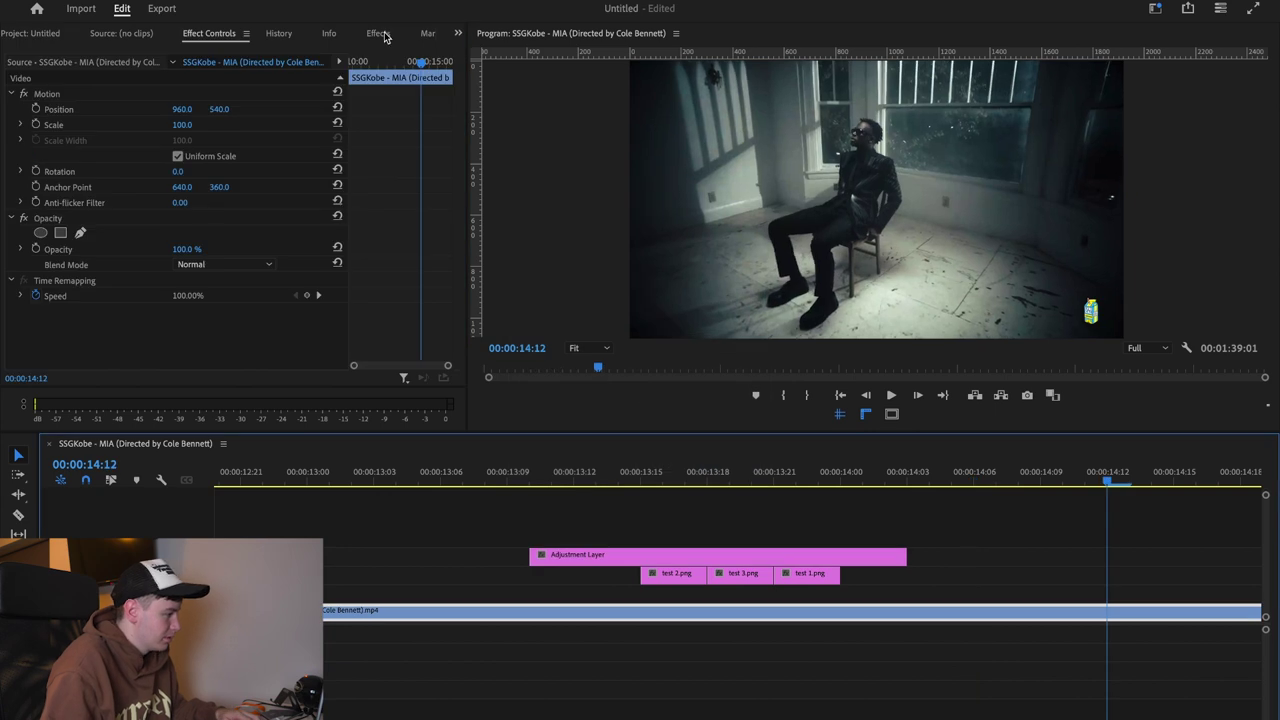
Step: Apply the LIQUID EFFECT 10 preset to the adjustment layer and shift the layer to start at 00:00:13:11
left_click(380, 33)
left_click_drag(55, 165, 607, 439)
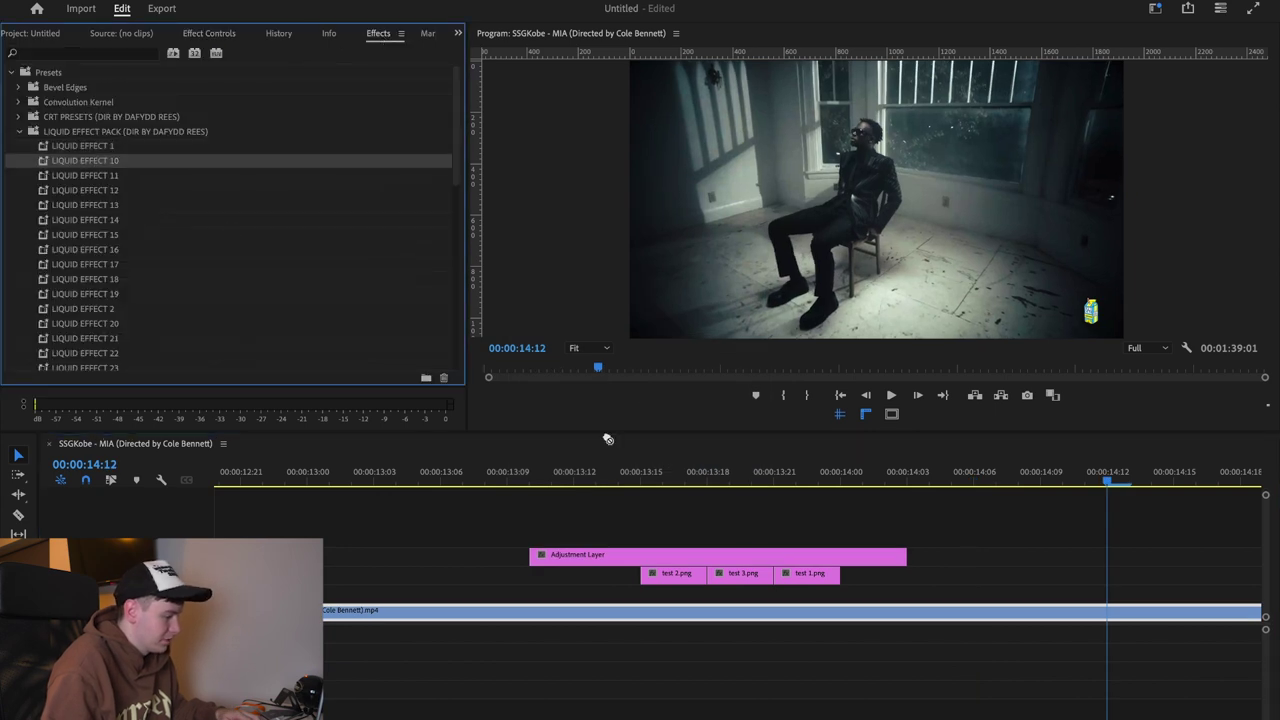
left_click_drag(752, 559, 750, 558)
Step: Scrub and repeatedly play the section from about 00:00:13:10 to review the stills under the adjustment layer's liquid effect
left_click_drag(573, 484, 577, 483)
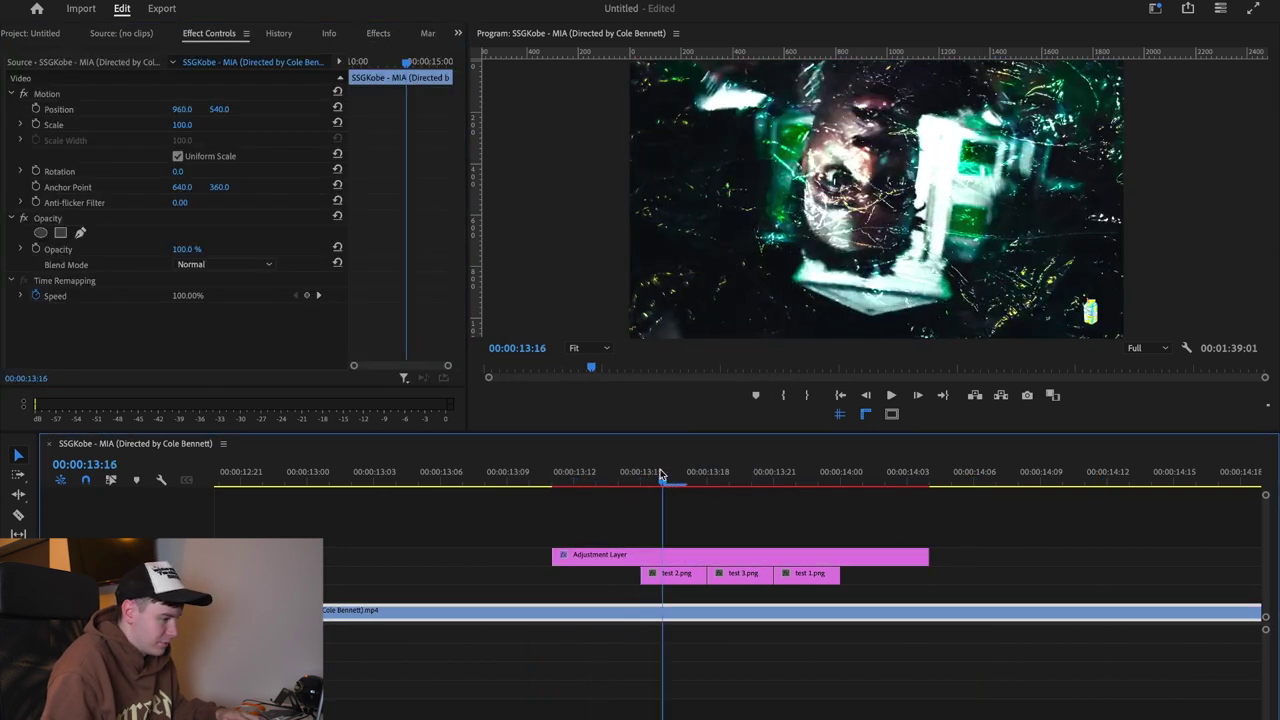
left_click_drag(663, 480, 531, 479)
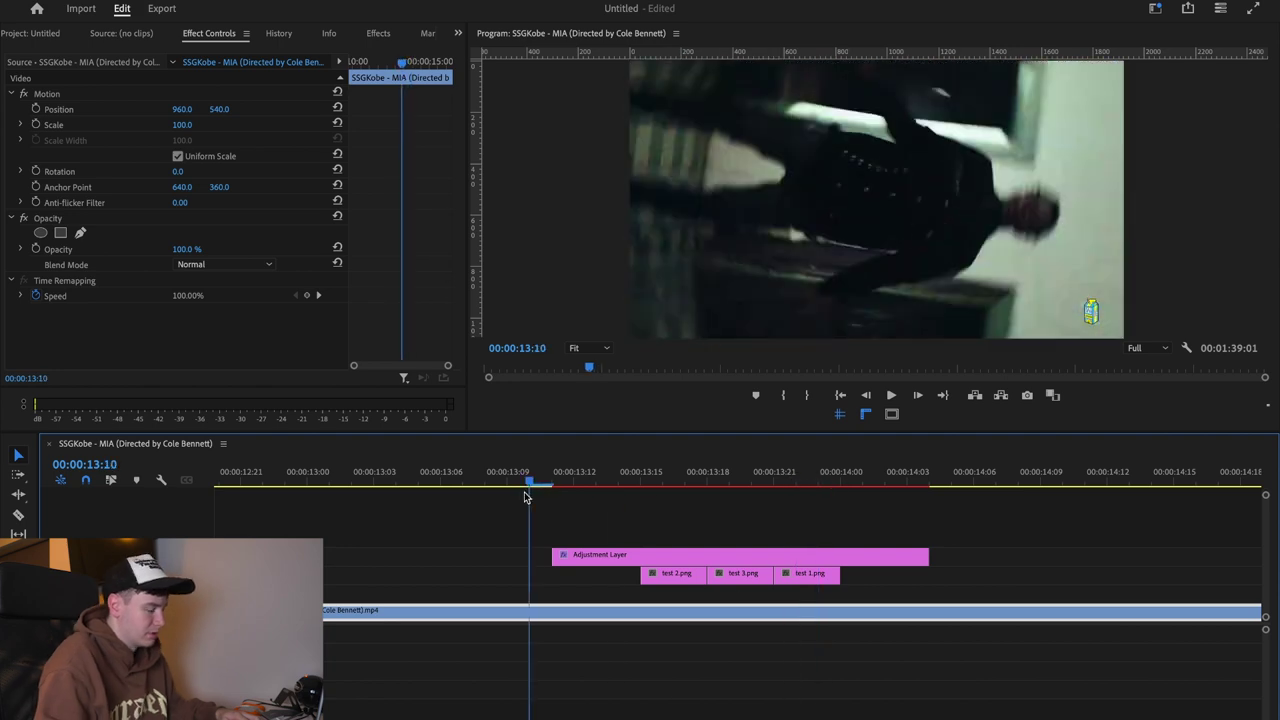
key("space")
key("space")
left_click_drag(641, 474, 487, 474)
key("space")
key("space")
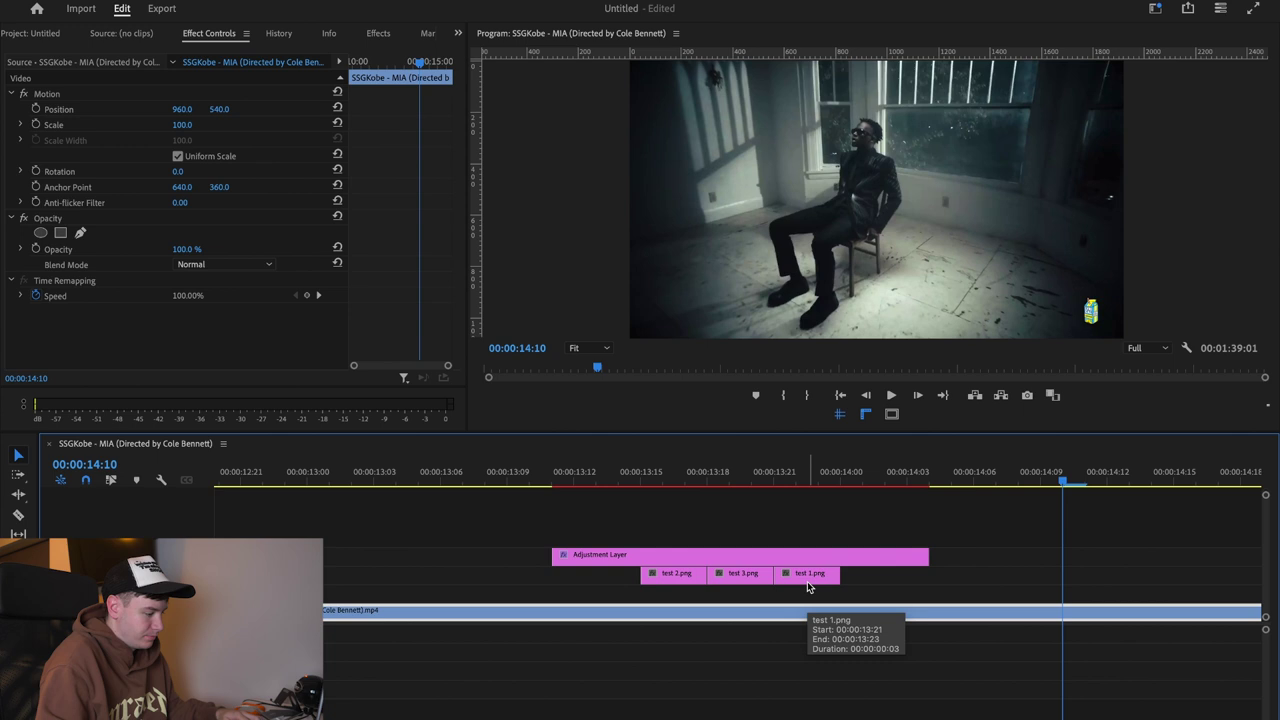
left_click_drag(664, 476, 530, 476)
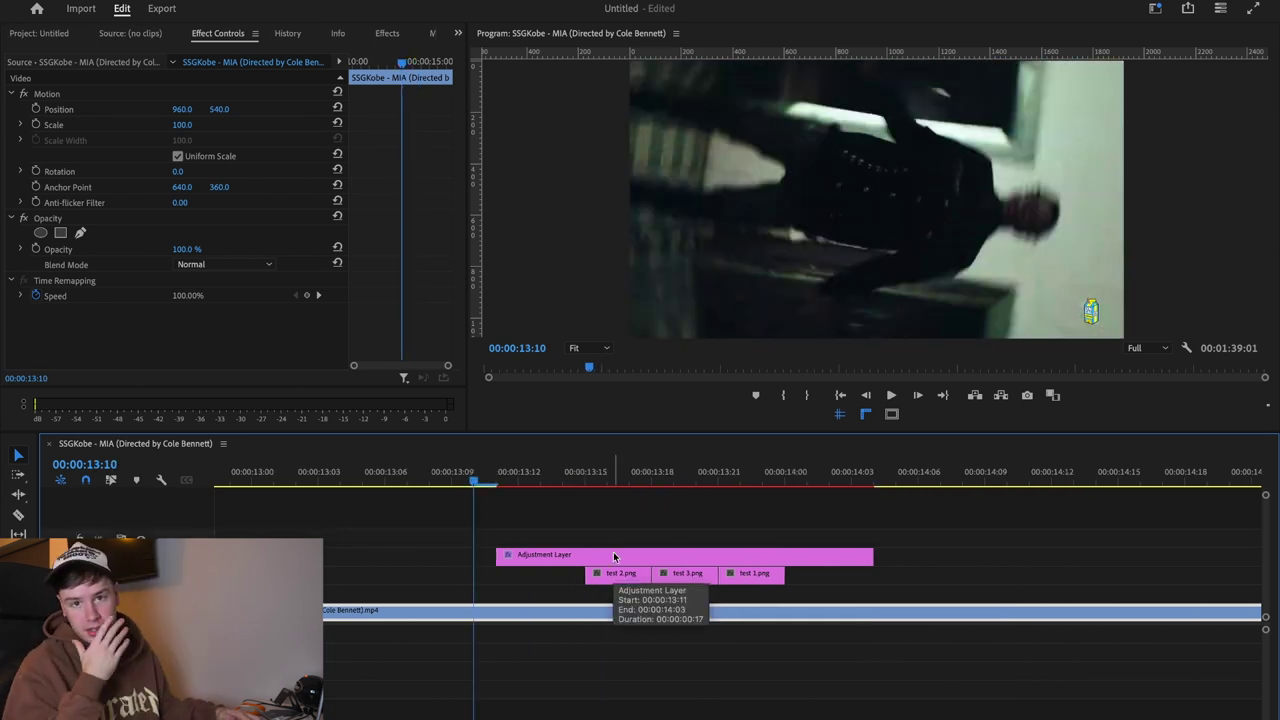
key("space")
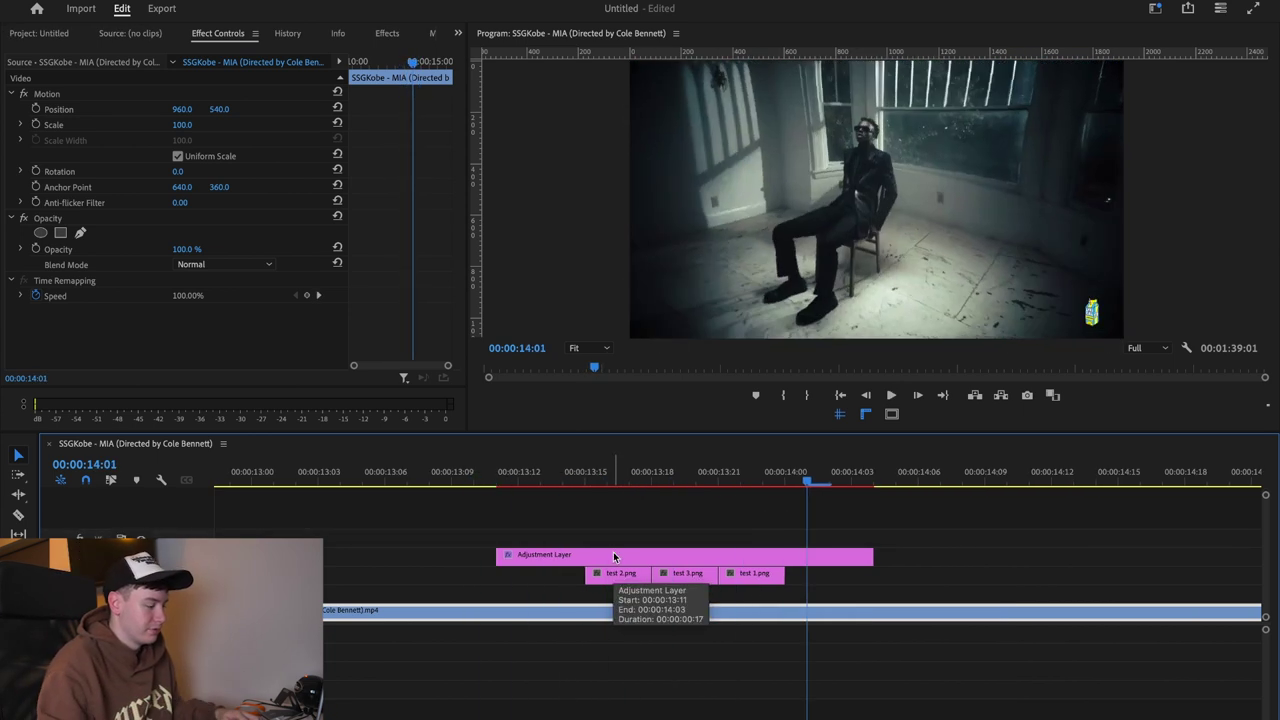
Step: Import TEXTURE 25 and place it directly above the video clip, around 00:00:14:00, with the playhead at 00:00:14:06
key("space")
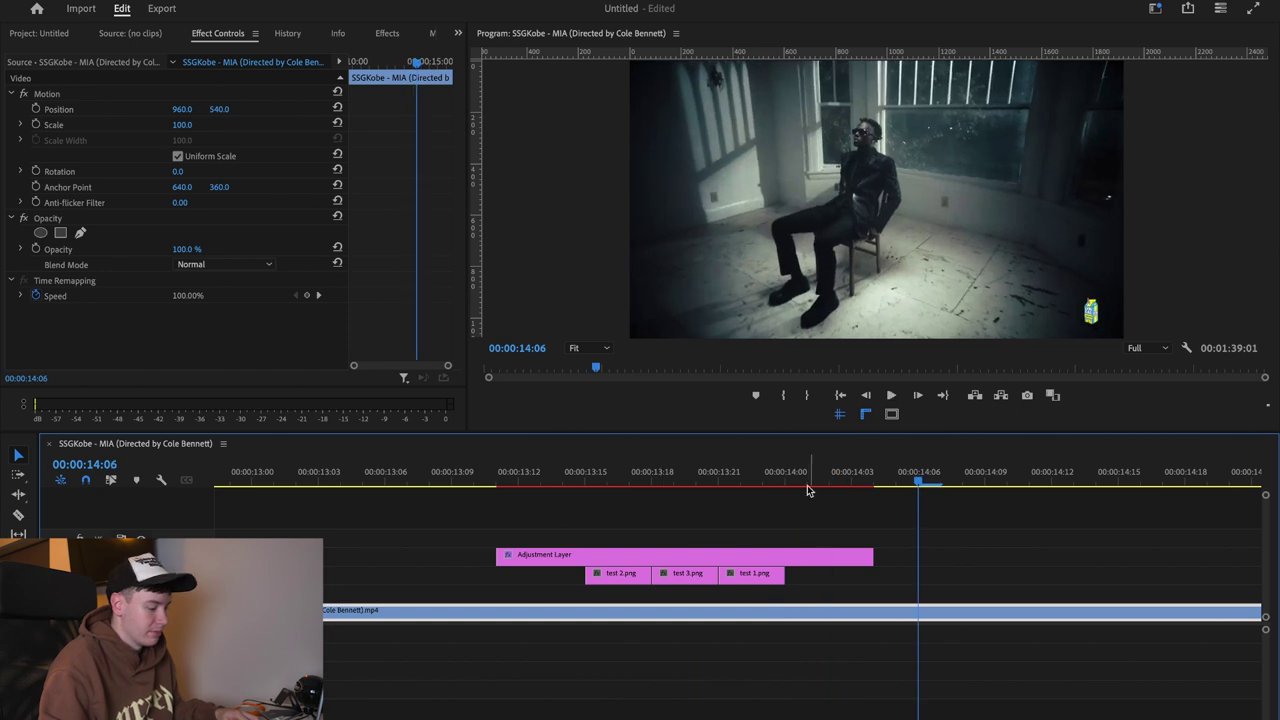
left_click(787, 477)
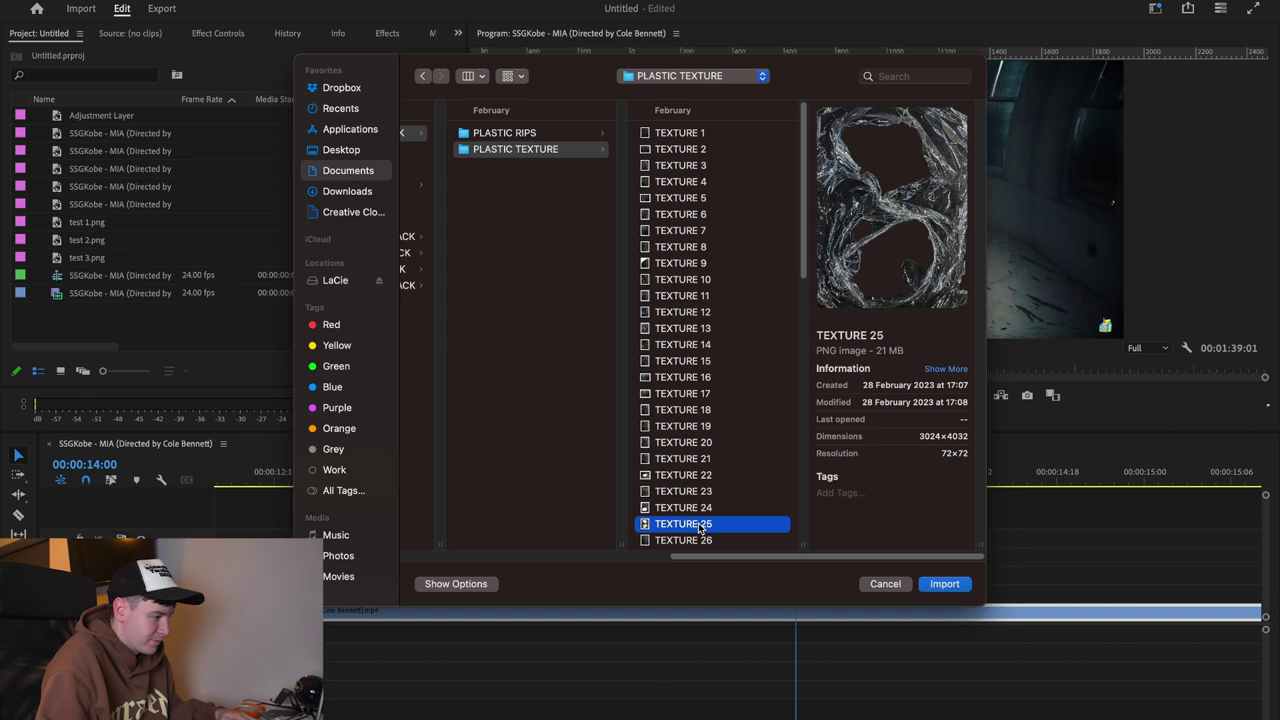
double_click(700, 523)
left_click_drag(490, 471, 737, 596)
left_click(884, 478)
left_click(890, 597)
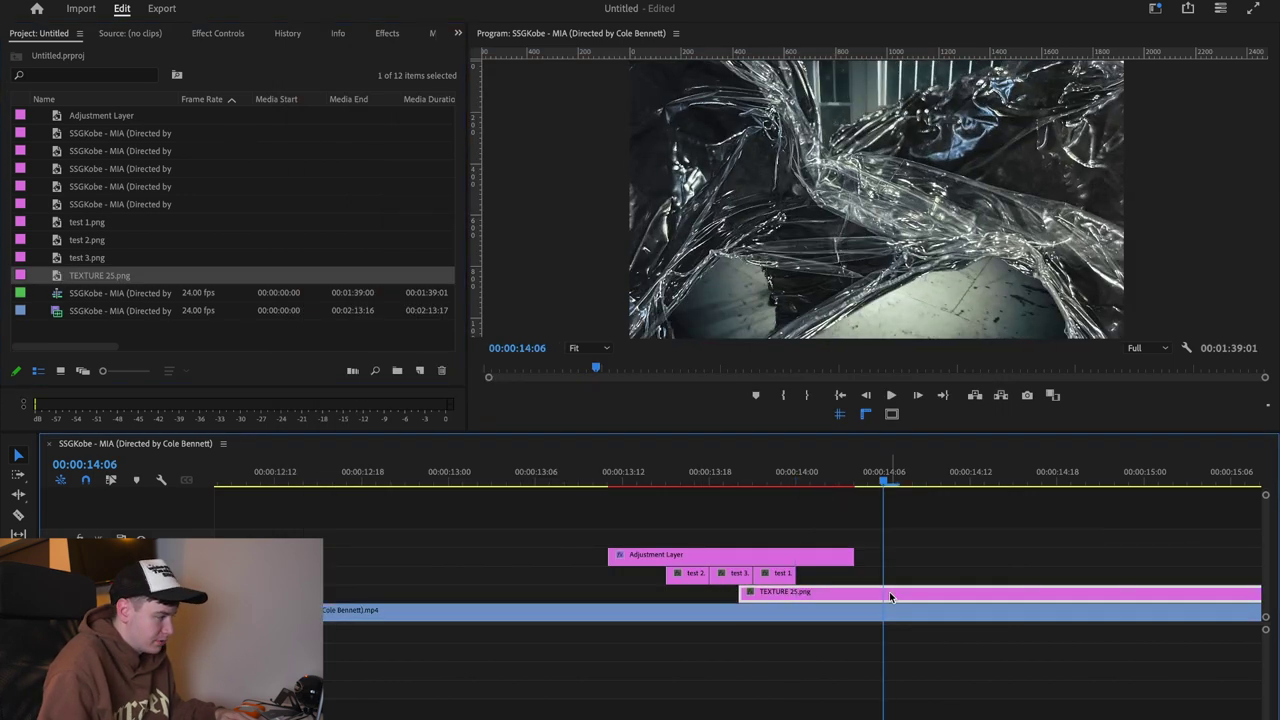
Step: Rotate the plastic texture 90° and scale it so that it fills the frame
left_click(217, 35)
left_click_drag(181, 125, 126, 125)
left_click_drag(182, 172, 248, 172)
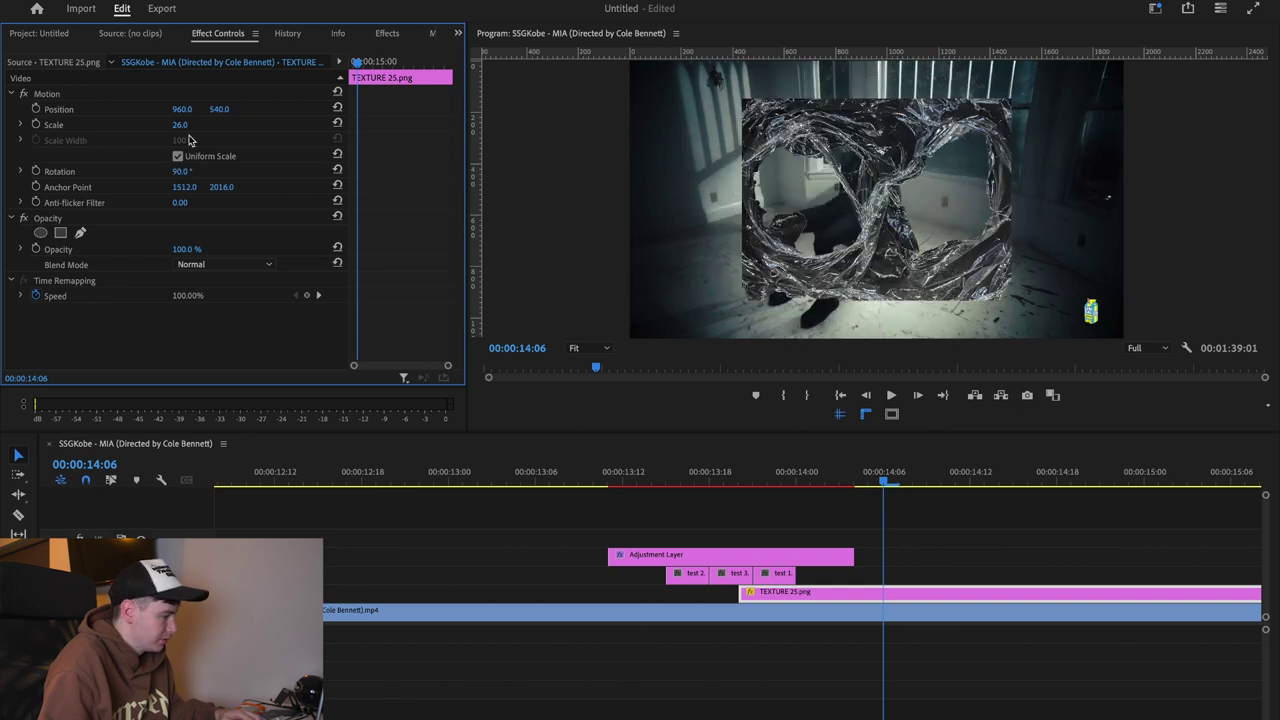
left_click_drag(180, 124, 192, 124)
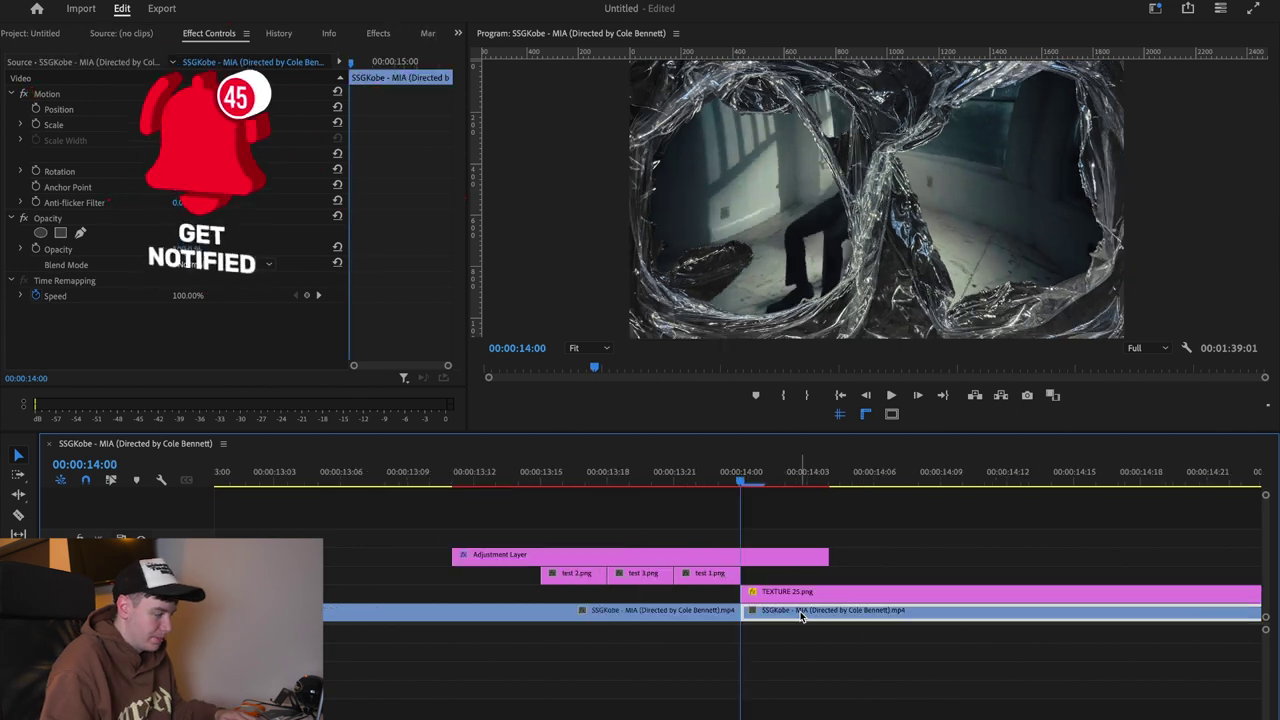
Step: Set the video clip under the texture to scale 75 and horizontal position 548, and mask it around the left opening
left_click(182, 125)
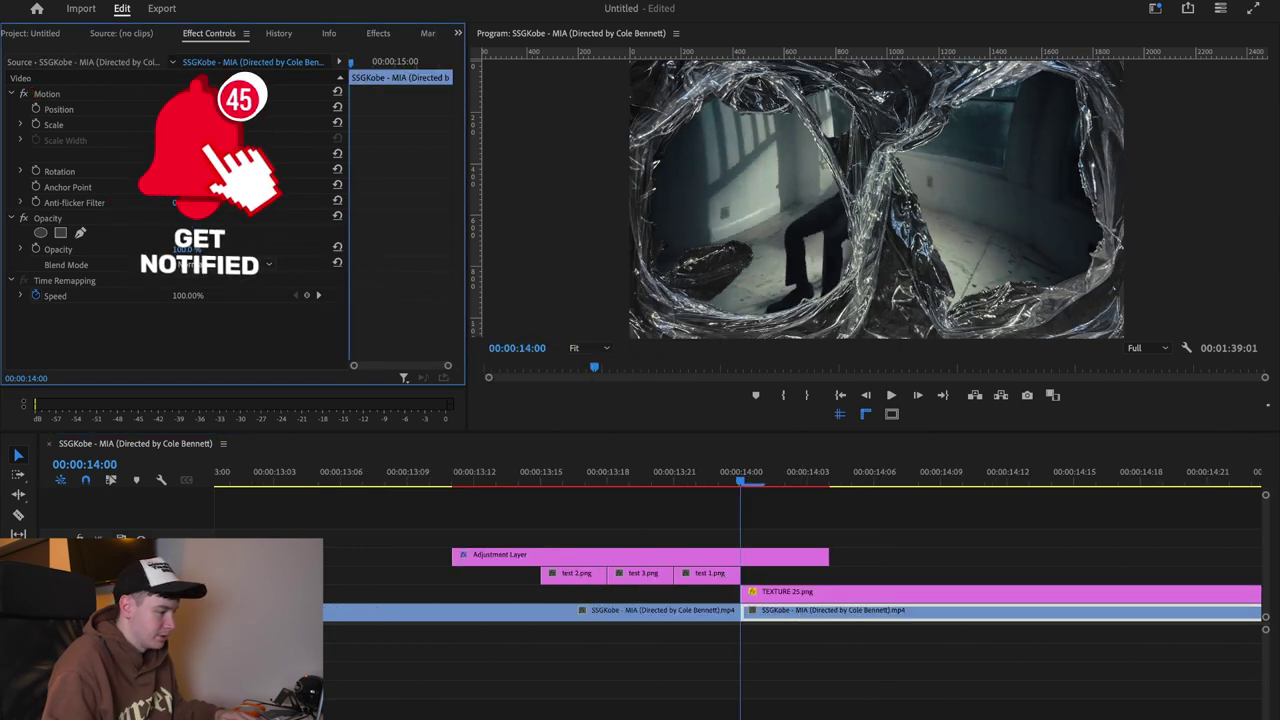
left_click_drag(182, 125, 189, 110)
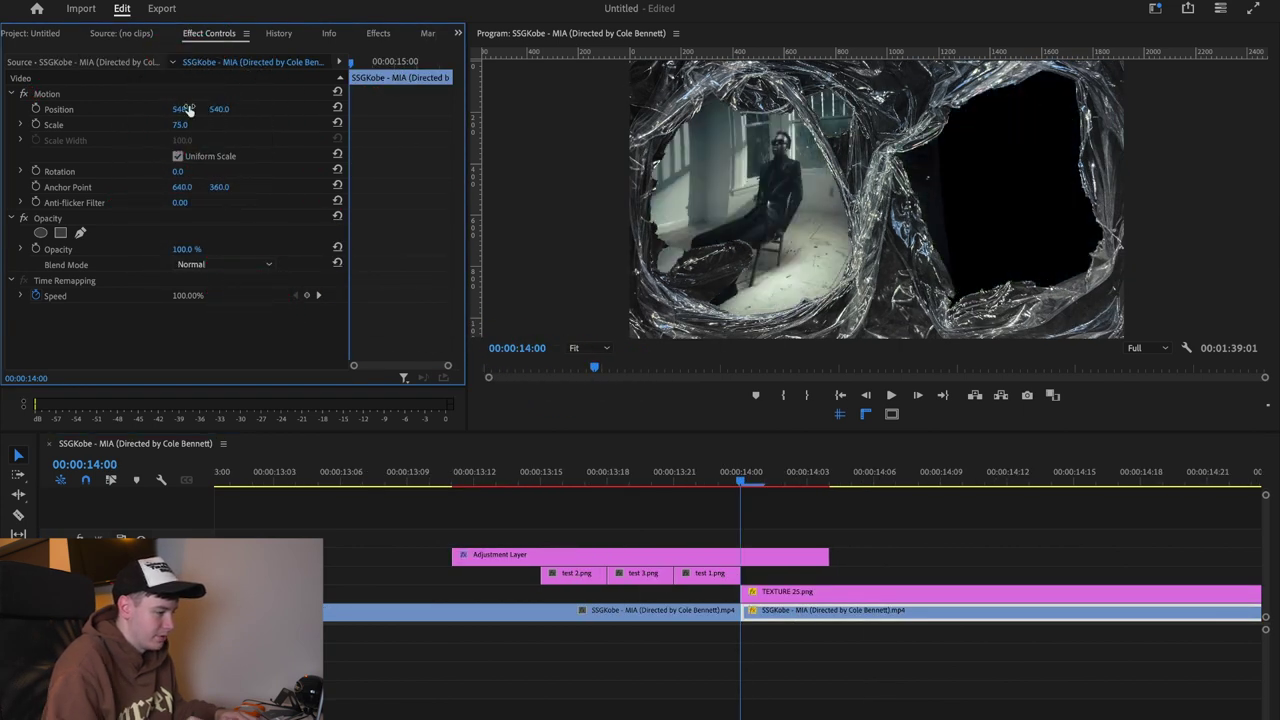
left_click(80, 233)
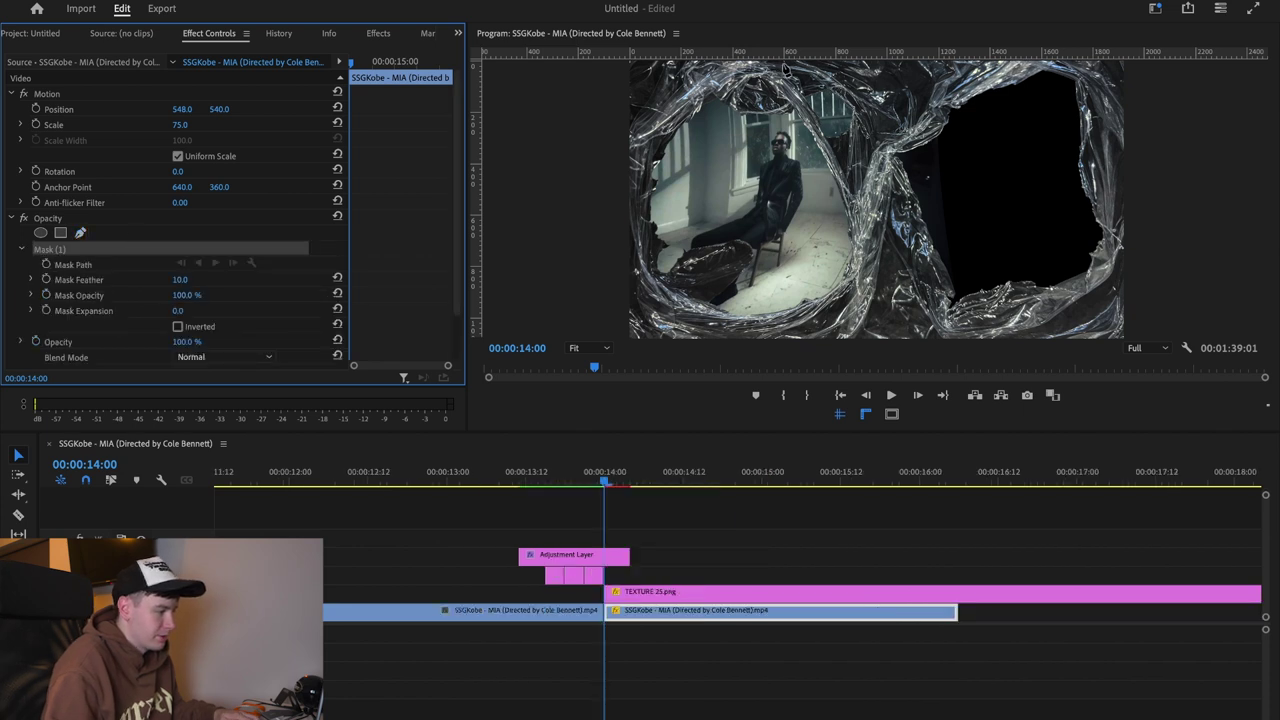
left_click(791, 67)
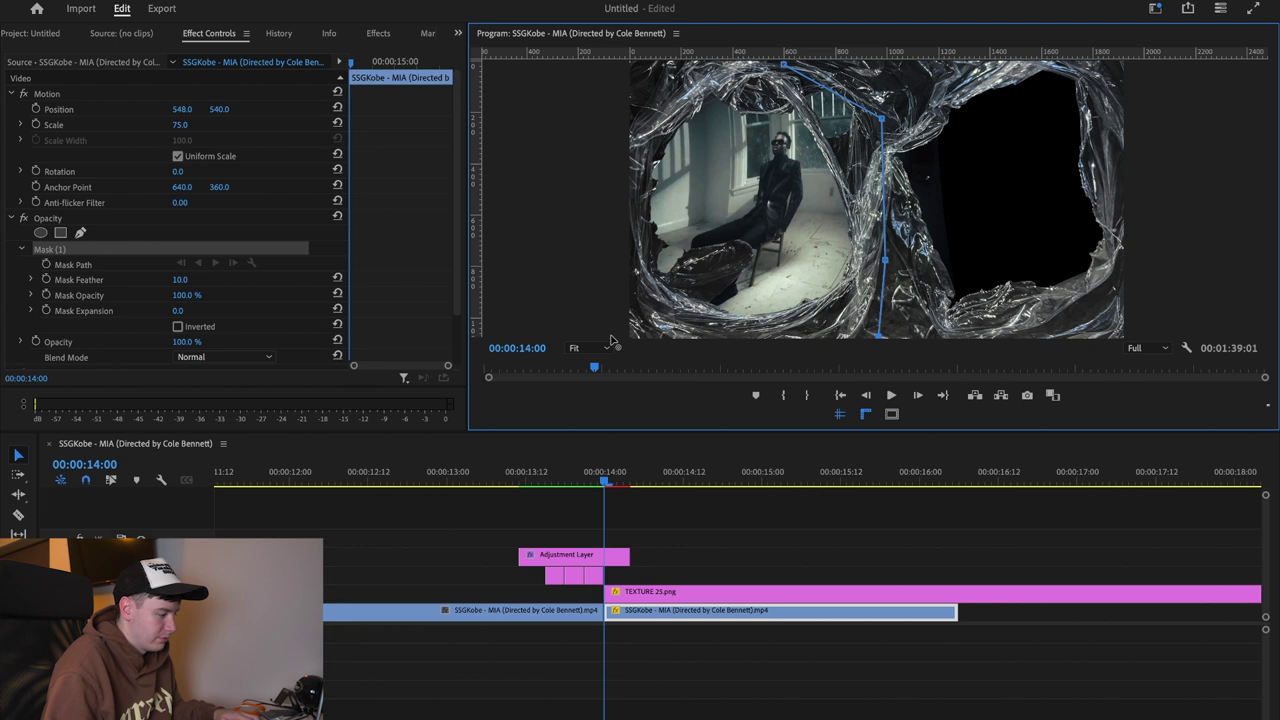
Step: Move the texture up one track, duplicate the masked clip beneath it, and set the copy's horizontal position to 1350
mouse_move(663, 593)
left_mouse_down()
mouse_move(663, 575)
mouse_move(664, 605)
mouse_move(670, 596)
left_mouse_up()
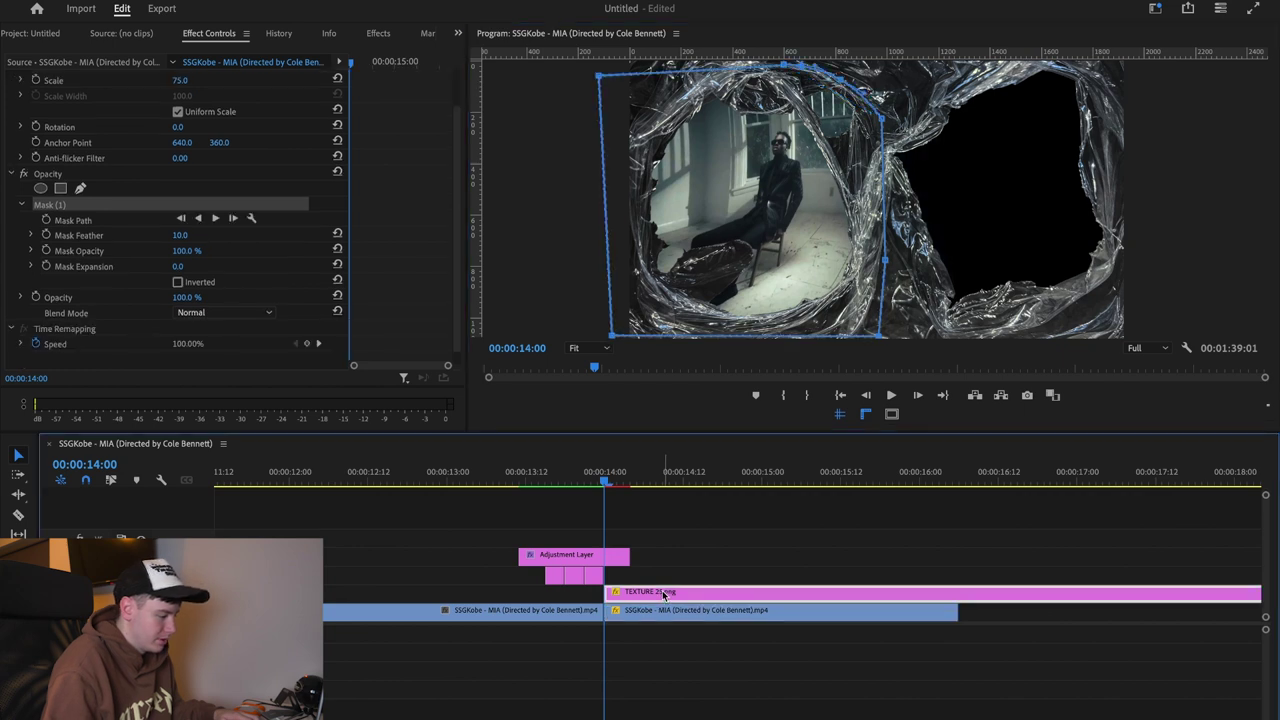
left_click(663, 616)
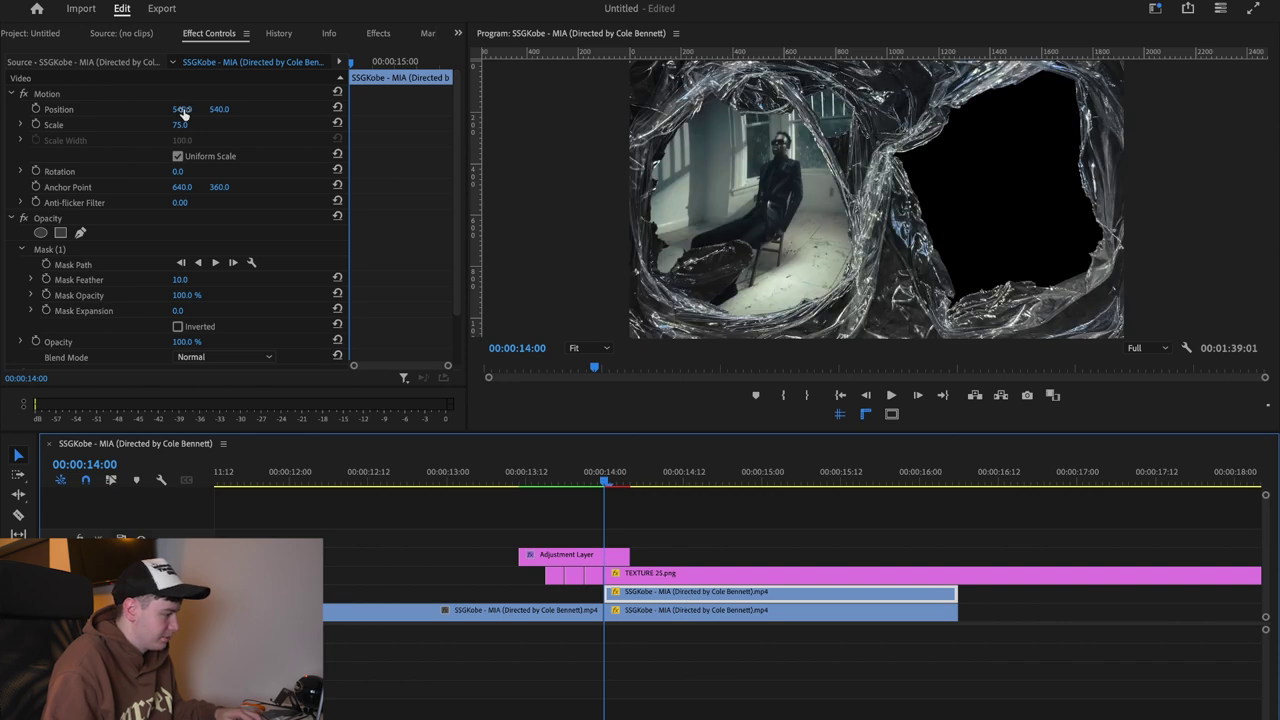
left_click_drag(183, 113, 320, 113)
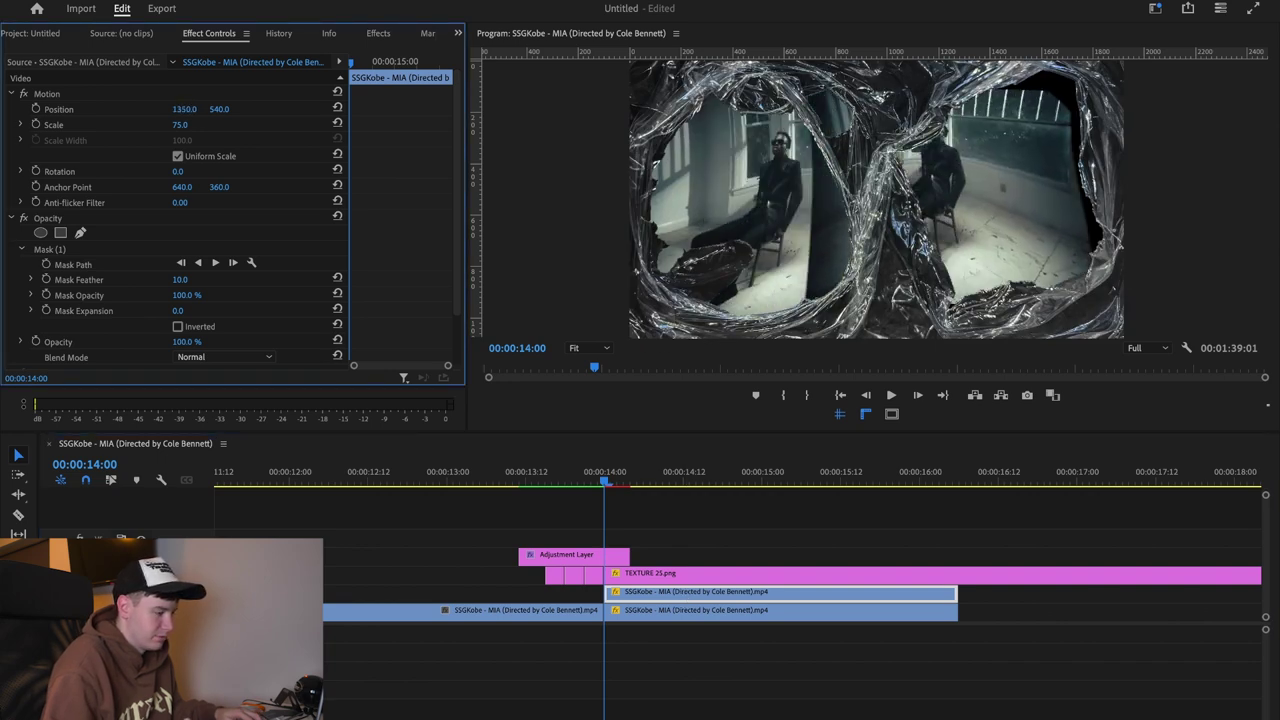
Step: Apply Horizontal Flip to the upper clip copy and reshape its mask edge so that it no longer covers the left opening
left_click(378, 33)
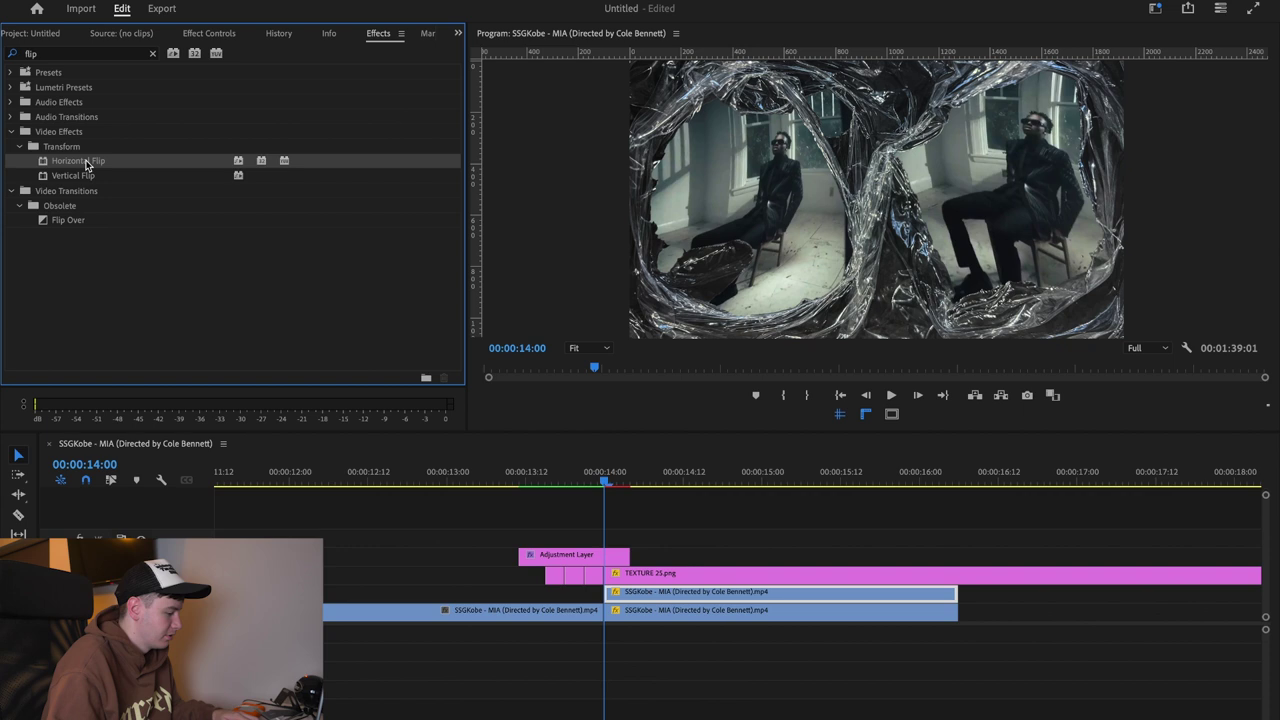
left_click_drag(653, 565, 658, 595)
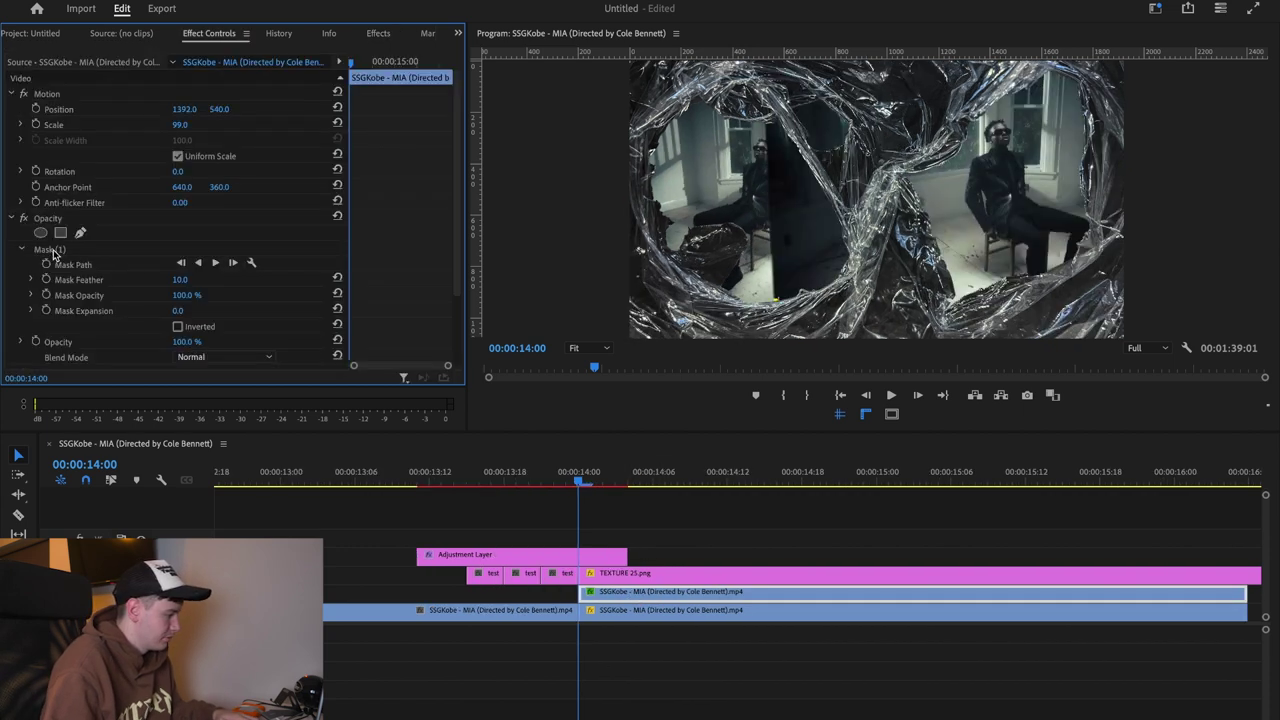
left_click(50, 250)
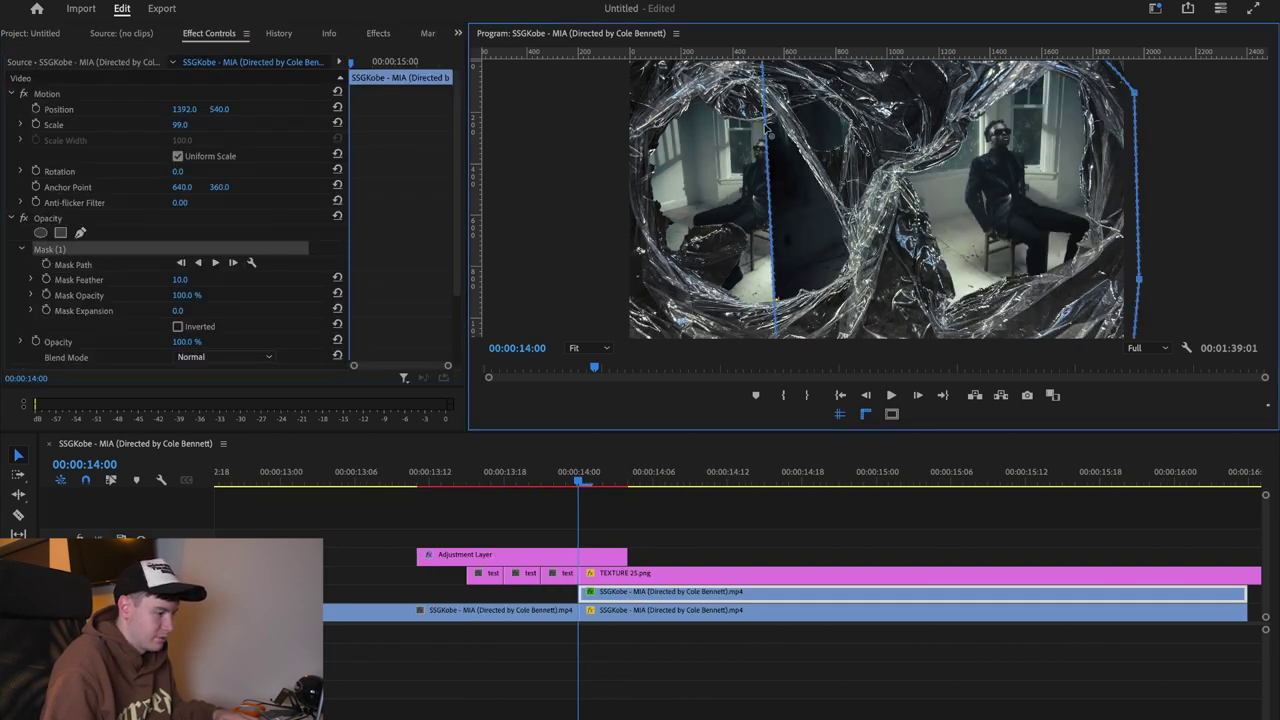
left_click_drag(863, 104, 890, 98)
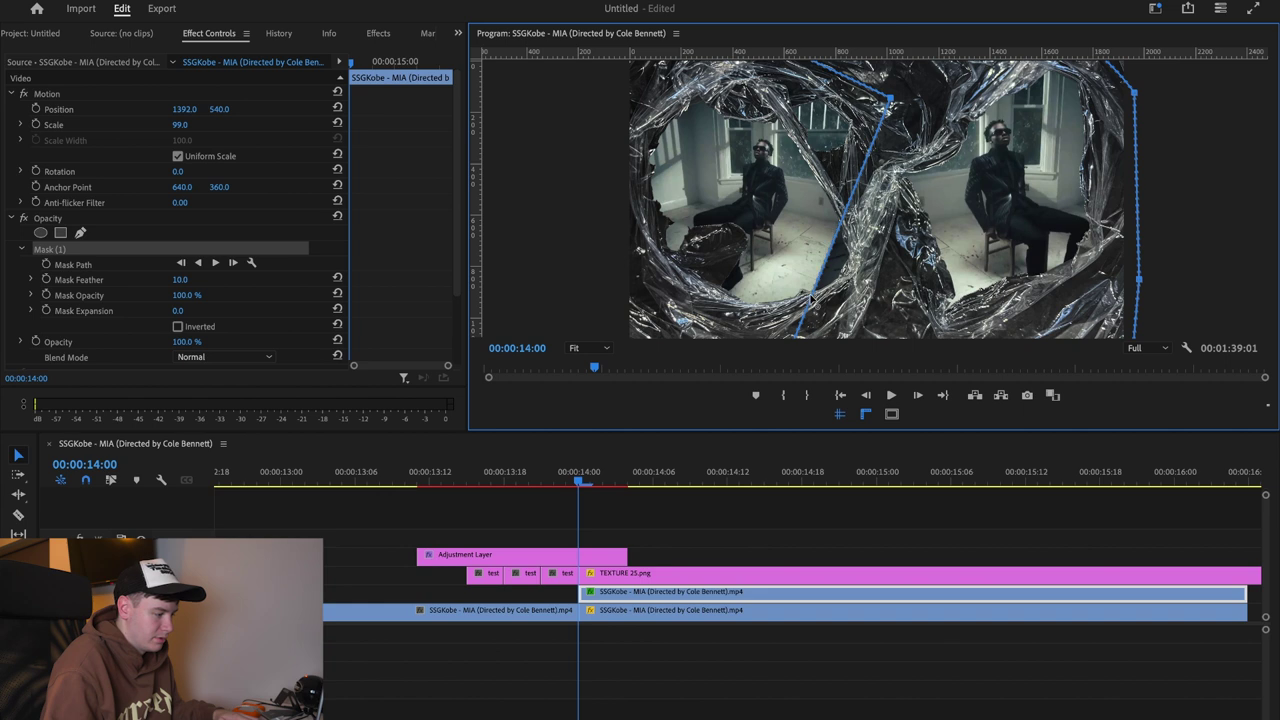
Step: Nest the texture and the two masked video clips beneath it into one sequence
left_click_drag(834, 534, 750, 612)
right_click(748, 612)
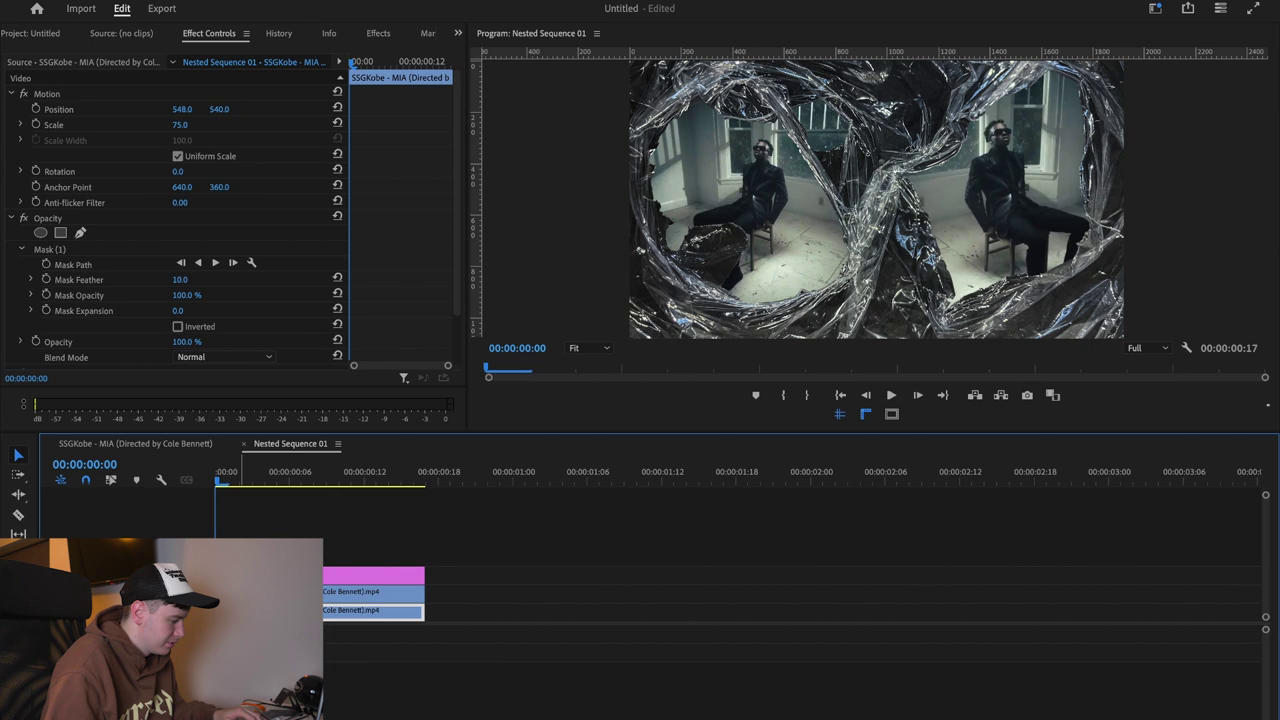
Step: Inside the nested sequence, keyframe the upper clip's scale from 99 to 116 at 00:00:00:12, and keyframe the lower clip's scale starting from 75
left_click(36, 124)
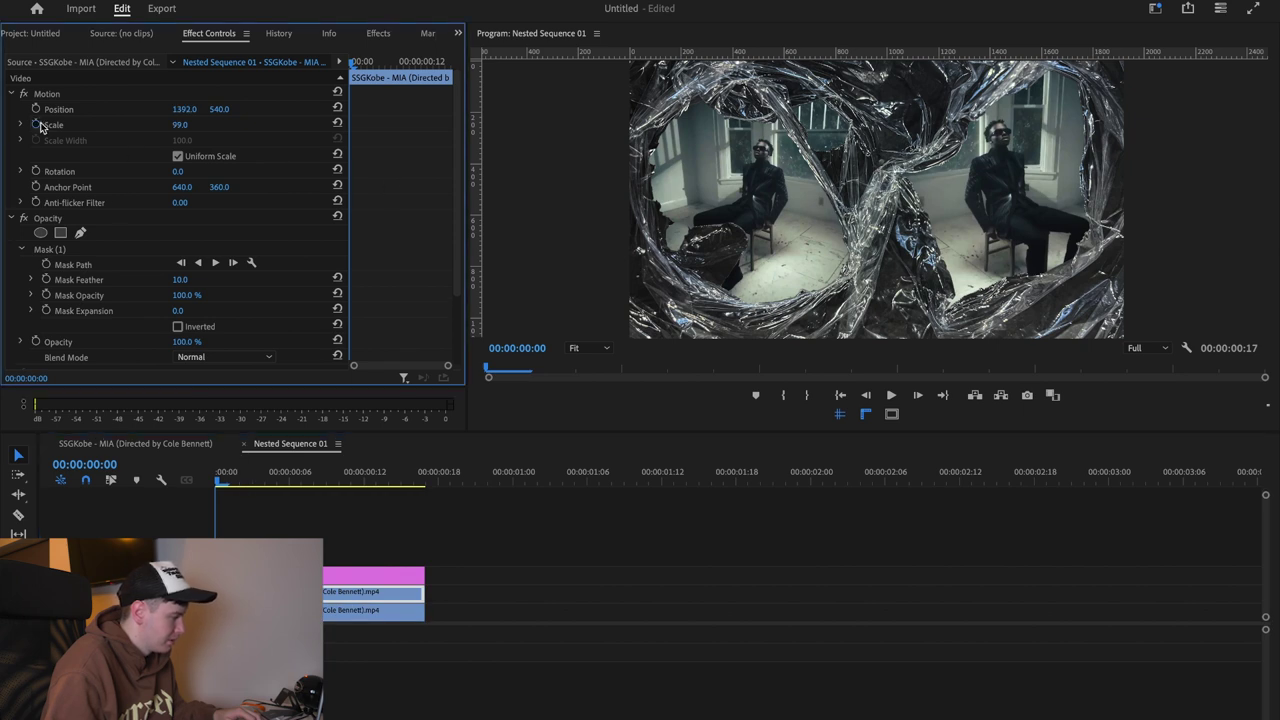
left_click(417, 62)
left_click_drag(182, 125, 198, 125)
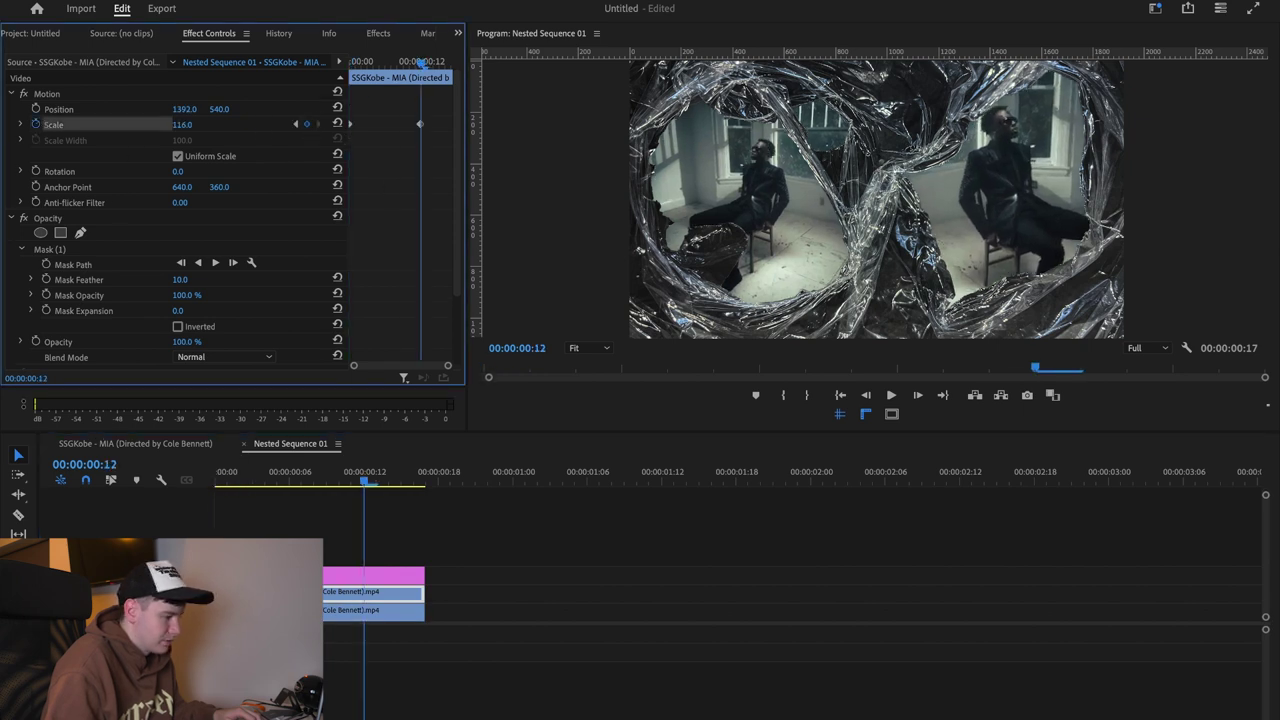
left_click(369, 607)
key("Home")
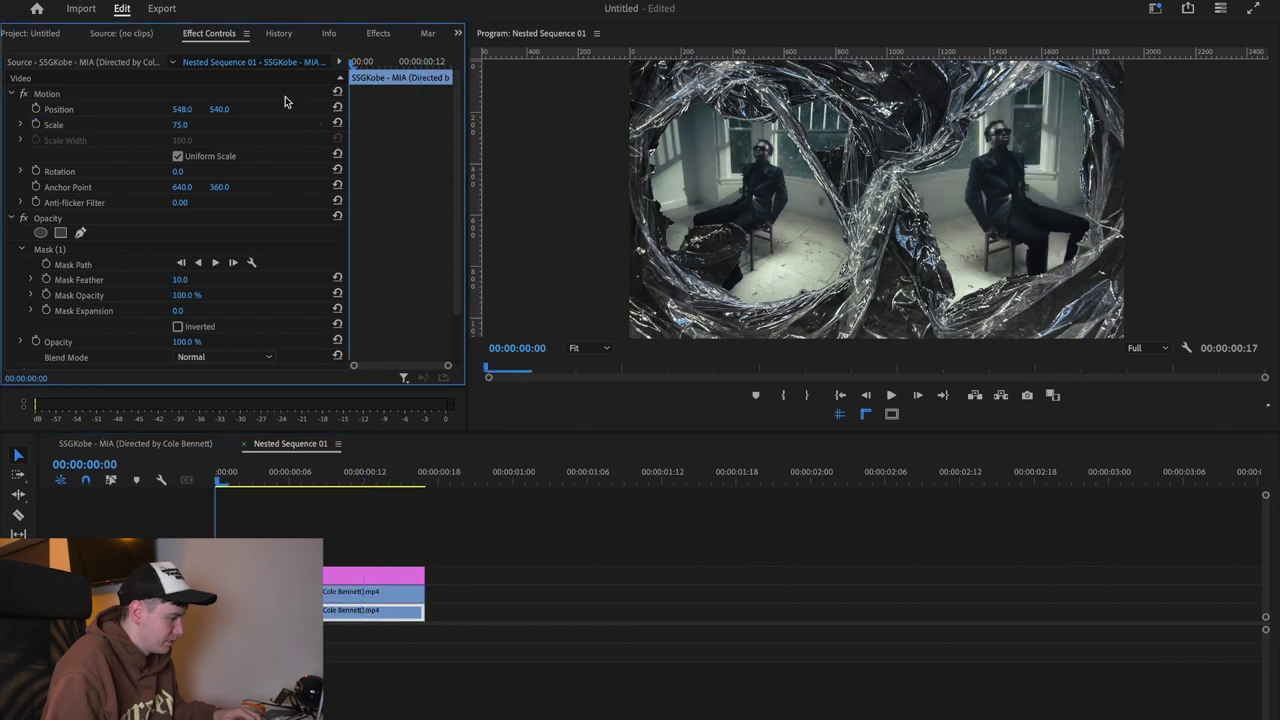
left_click(36, 124)
key("End")
left_click(307, 125)
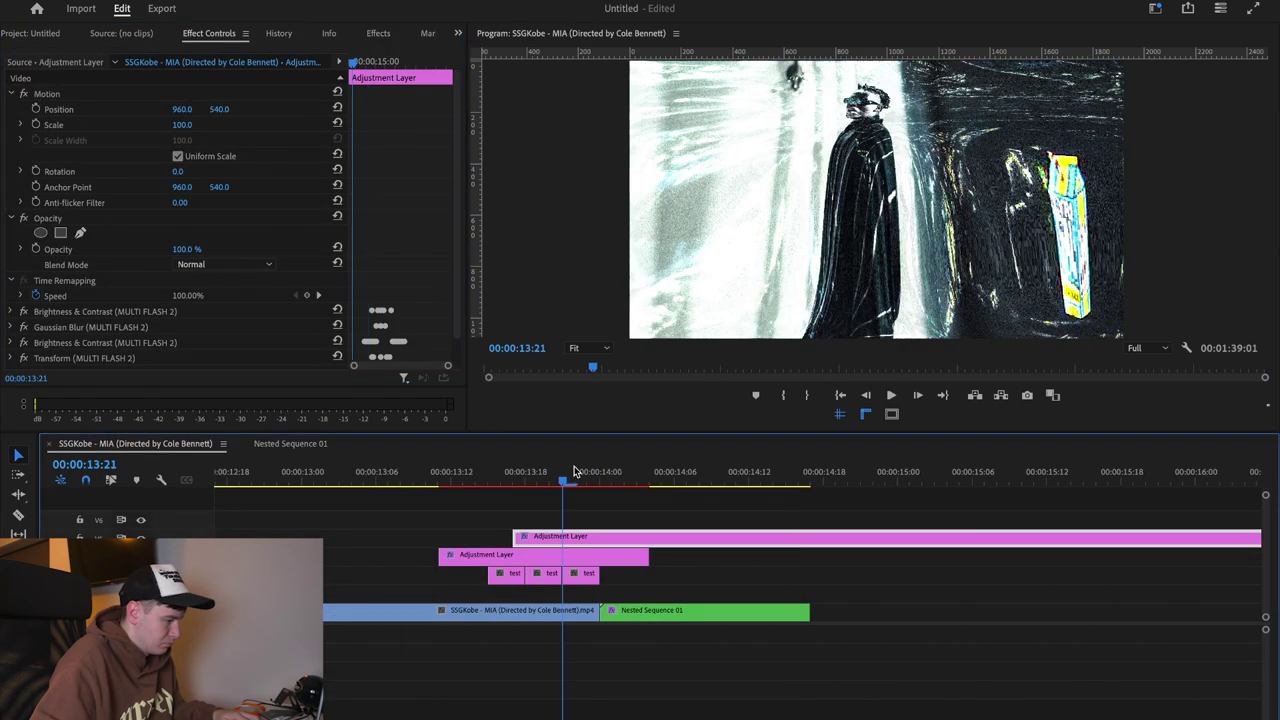
Step: Expand the top adjustment layer's second Brightness & Contrast (MULTI FLASH 2) effect and place the next video clip directly after the nested sequence
left_click_drag(575, 471, 799, 480)
scroll(14, 318, "down", 2)
left_click(12, 316)
left_click_drag(897, 474, 645, 456)
left_click_drag(1100, 611, 800, 611)
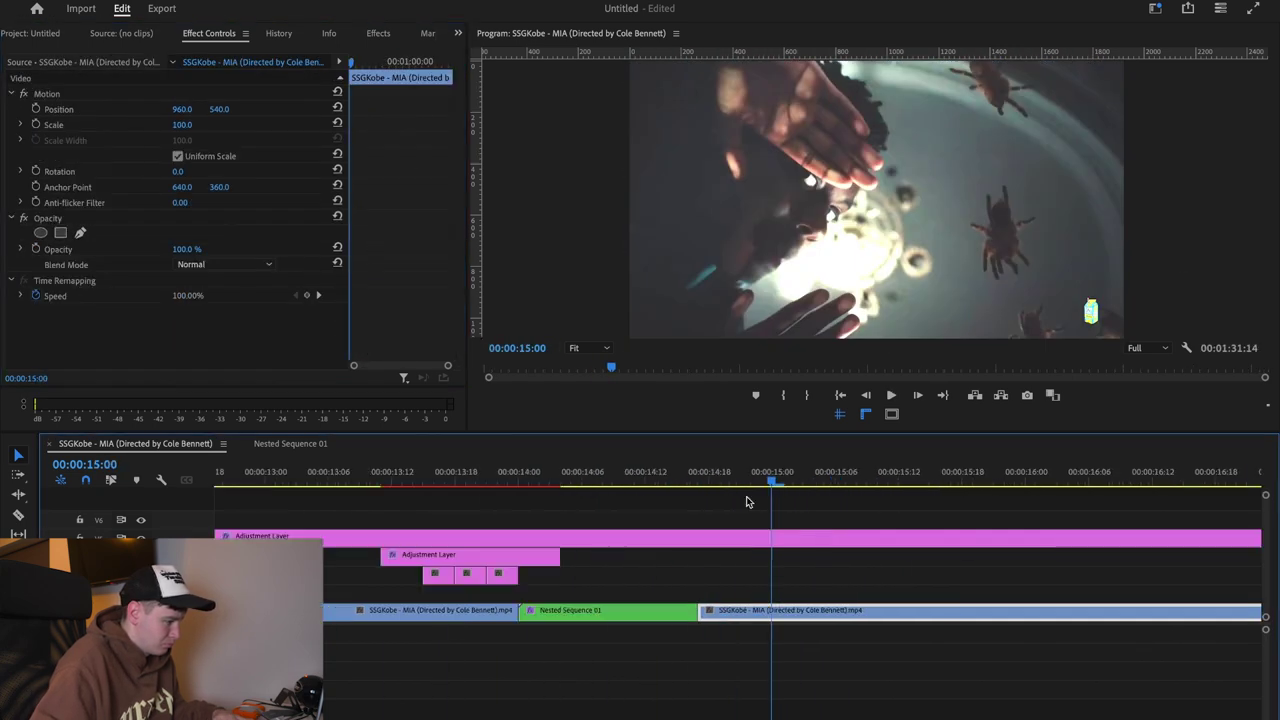
Step: Delete the later group of Brightness and Contrast keyframes from the top adjustment layer's second MULTI FLASH 2 Brightness & Contrast effect
left_click_drag(771, 478, 708, 480)
left_click(720, 538)
left_click_drag(446, 343, 384, 293)
key("Delete")
Step: Play back the transition from the start of the top adjustment layer and return the playhead to 00:00:12:21
left_click_drag(708, 480, 449, 484)
scroll(462, 545, "down", 1)
key("space")
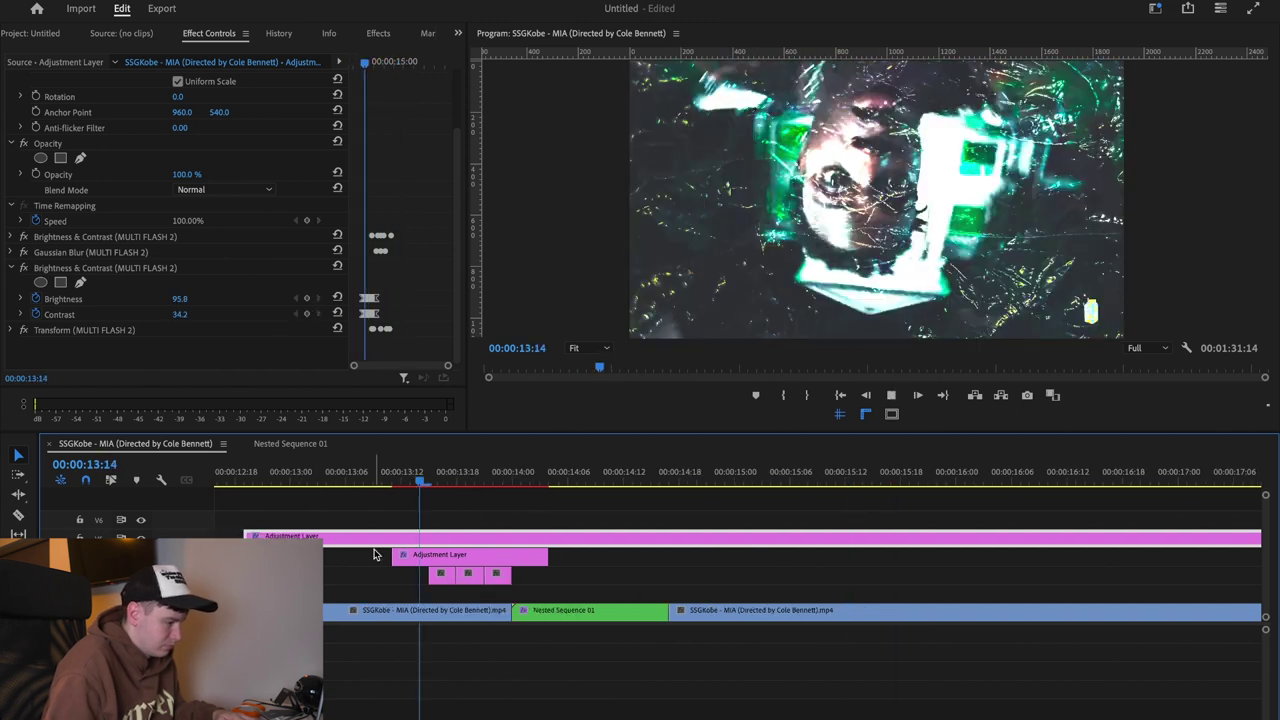
key("minus")
key("space")
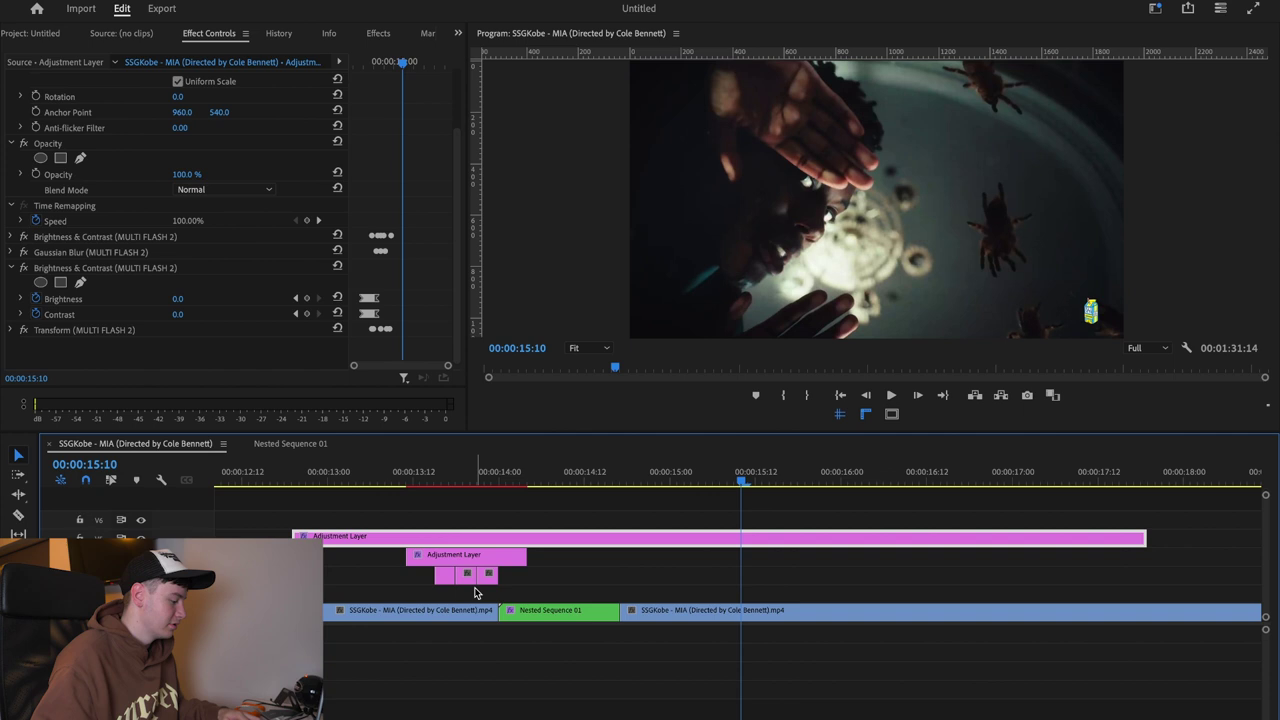
left_click_drag(371, 480, 307, 484)
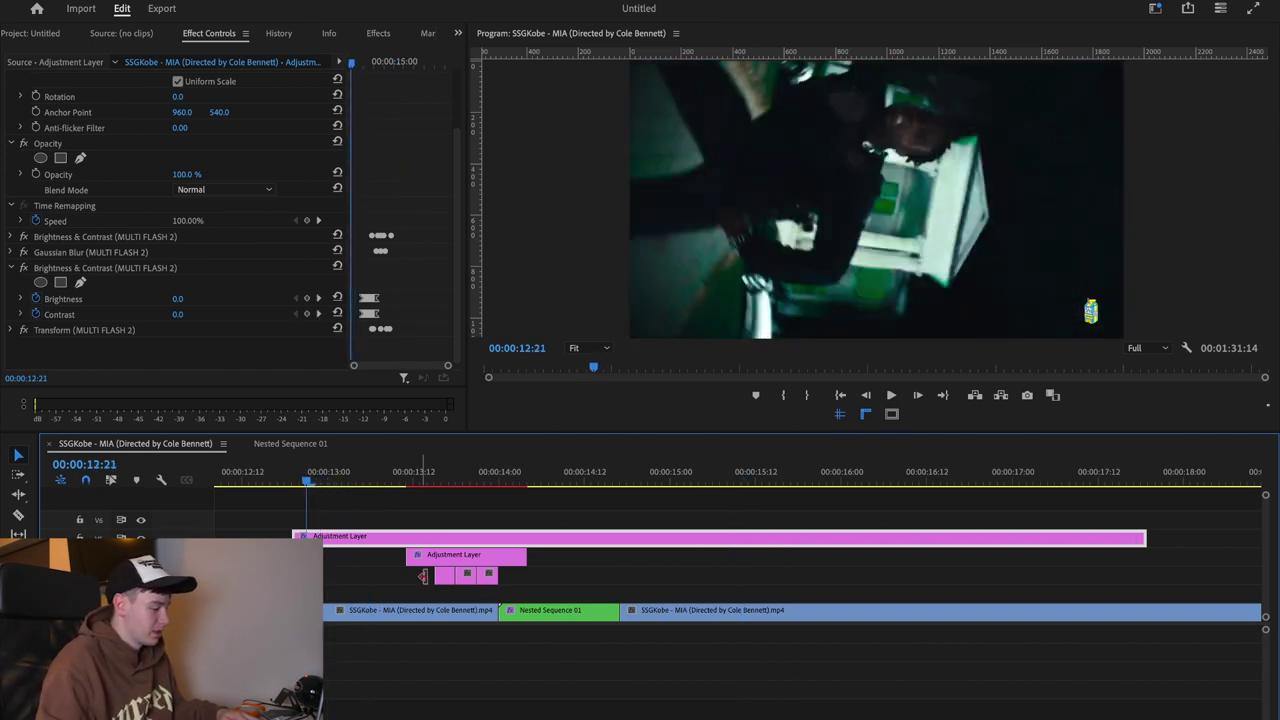
scroll(485, 640, "down", 2)
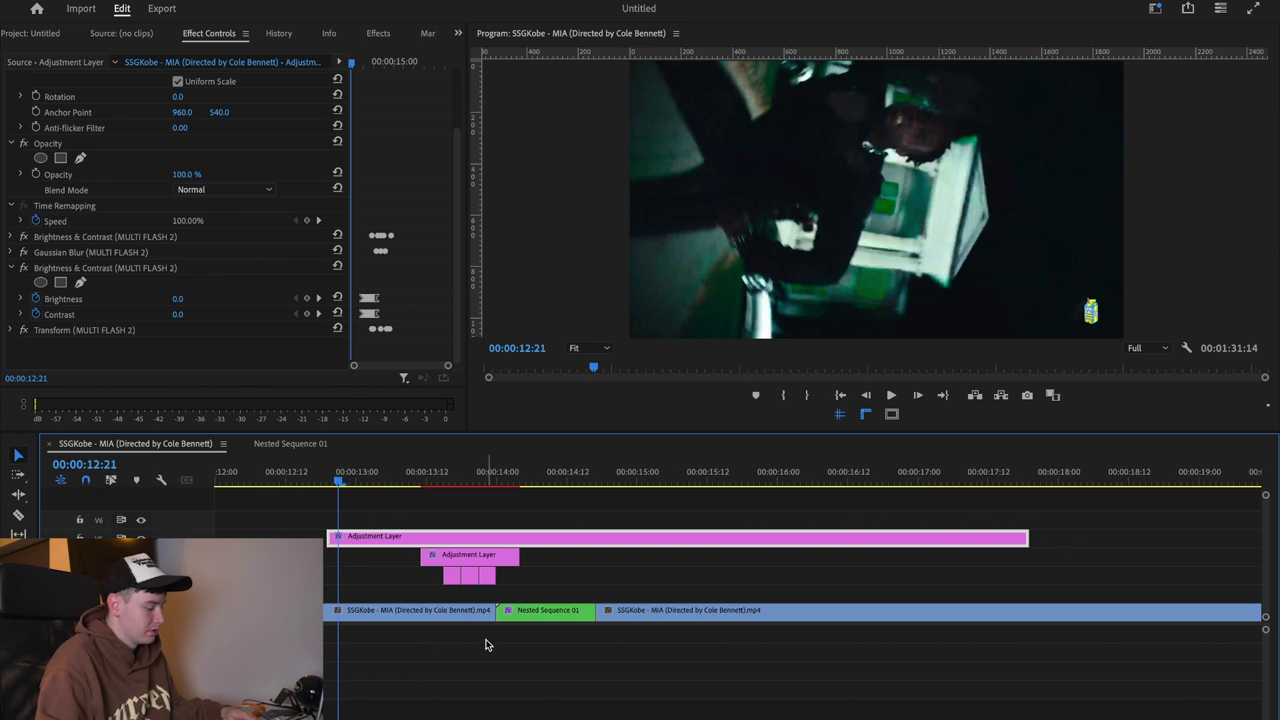